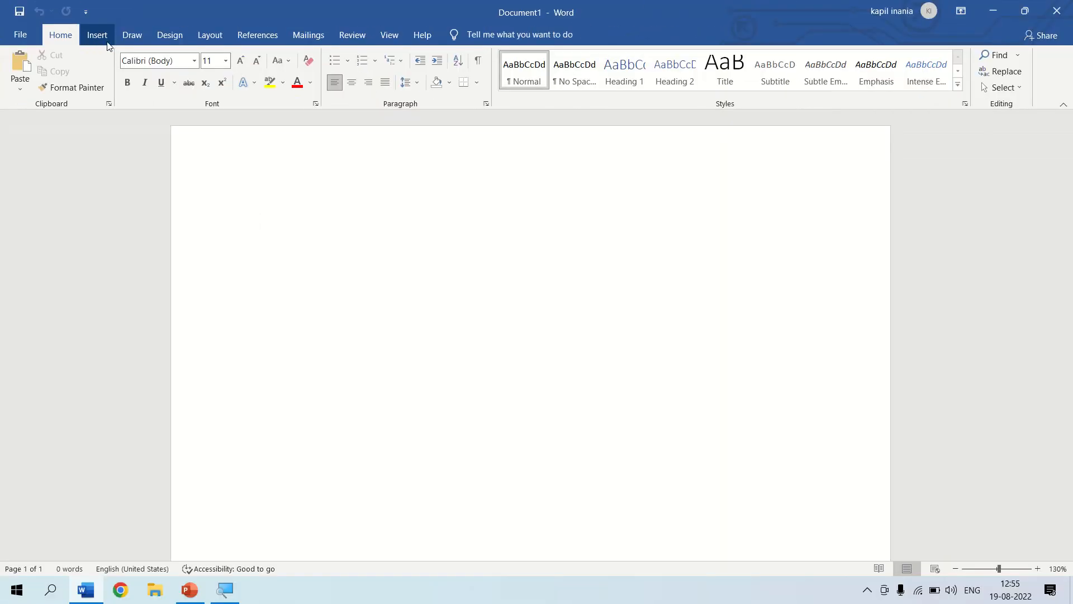
# Insert a table with 10 columns and 8 rows into the blank document.
pyautogui.click(107, 43)
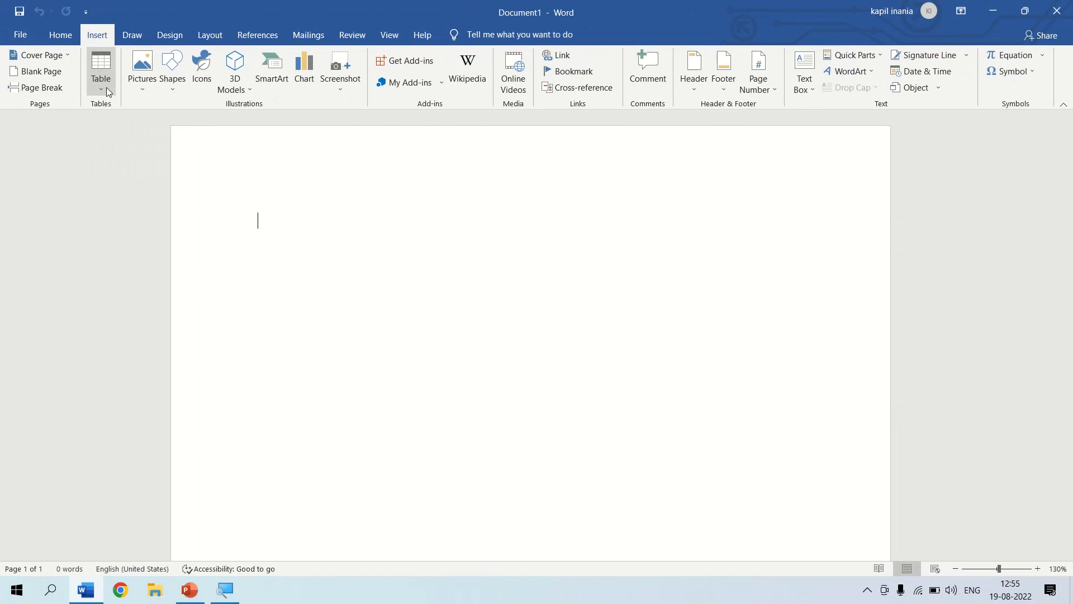
pyautogui.click(106, 88)
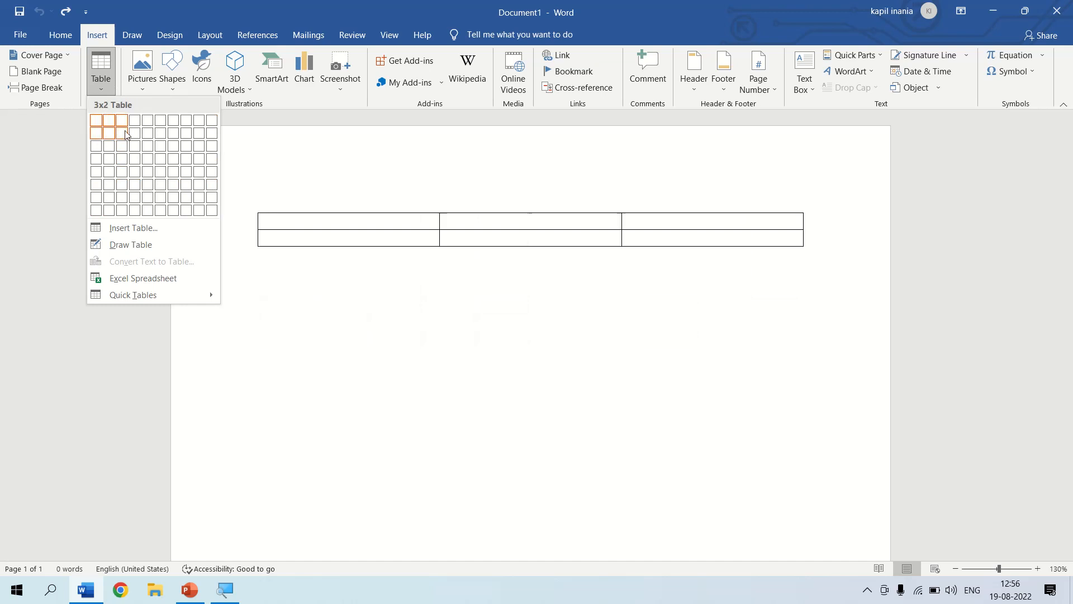
pyautogui.click(214, 211)
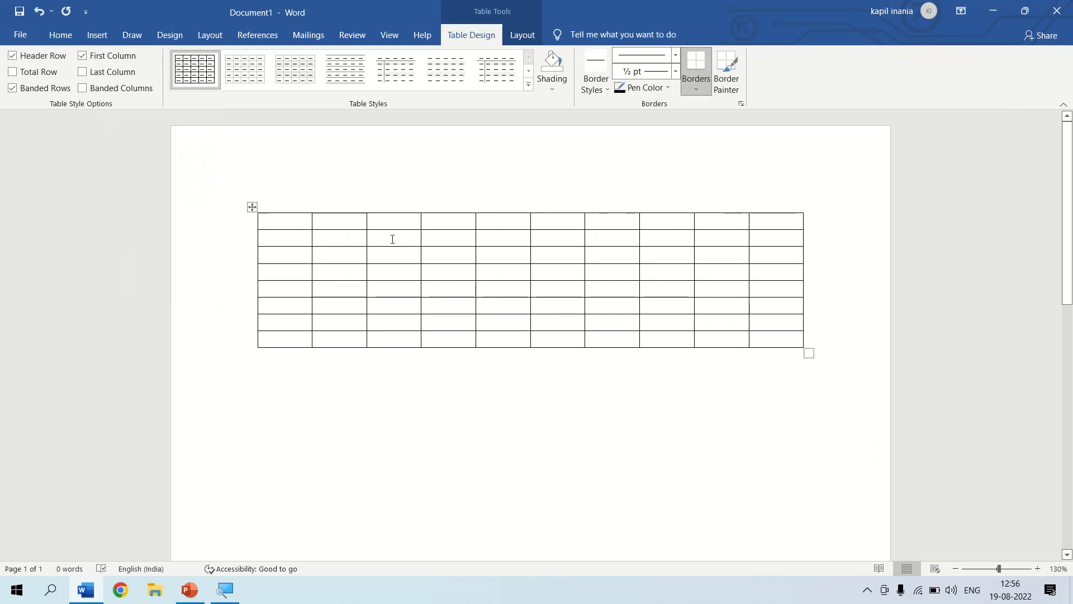
# Highlight several columns and rows of the 10-column table in turn to examine its structure.
pyautogui.moveTo(260, 220)
pyautogui.mouseDown()
pyautogui.moveTo(259, 254)
pyautogui.moveTo(289, 348)
pyautogui.mouseUp()
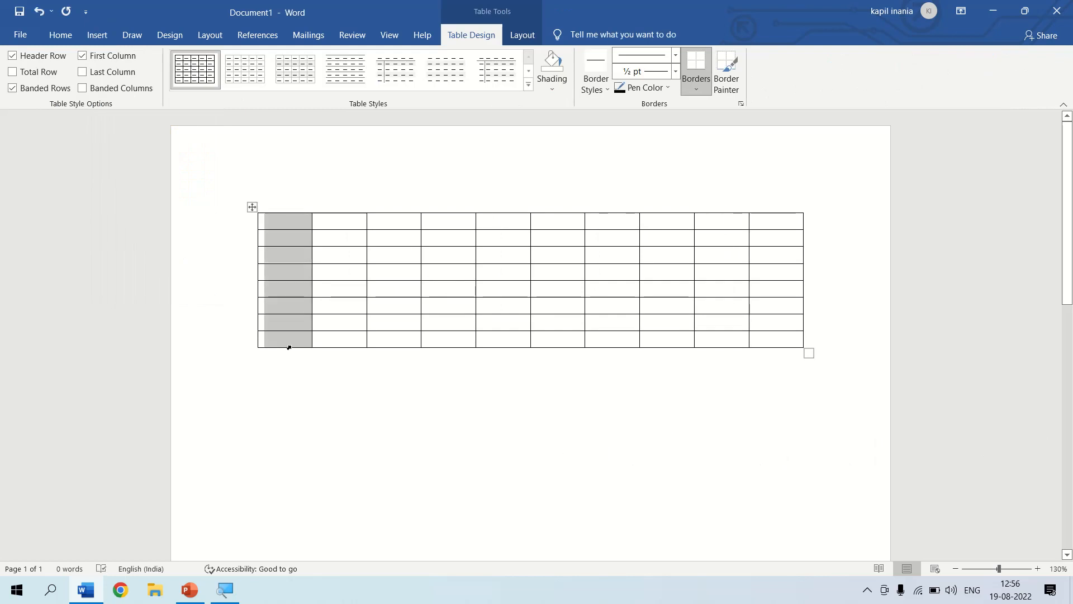
pyautogui.moveTo(328, 223); pyautogui.dragTo(354, 340)
pyautogui.moveTo(388, 255); pyautogui.dragTo(406, 339)
pyautogui.click(259, 235)
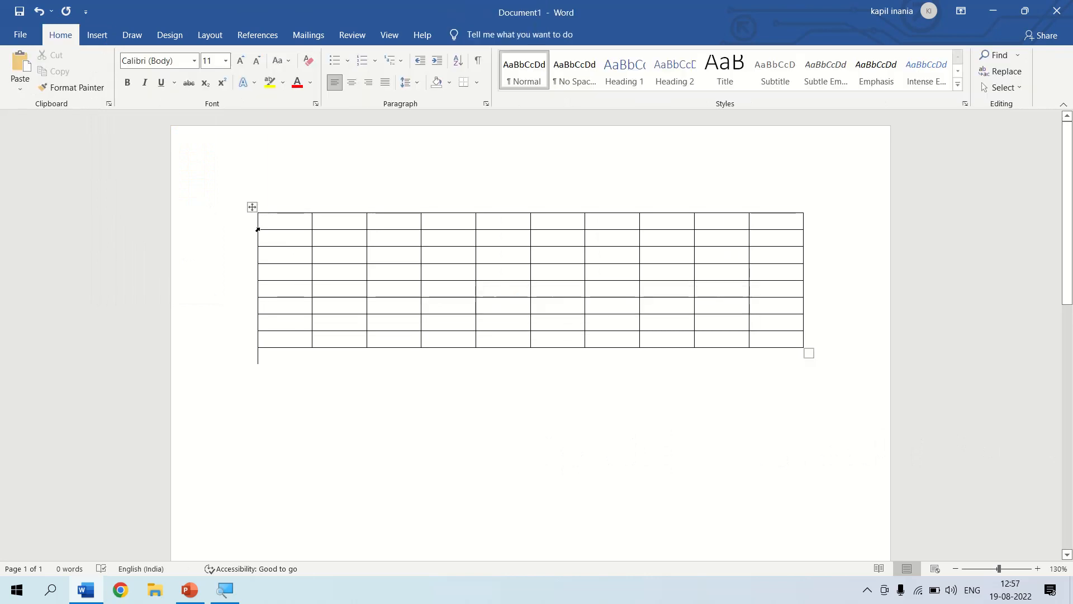
pyautogui.moveTo(280, 223)
pyautogui.mouseDown()
pyautogui.moveTo(615, 241)
pyautogui.moveTo(797, 238)
pyautogui.mouseUp()
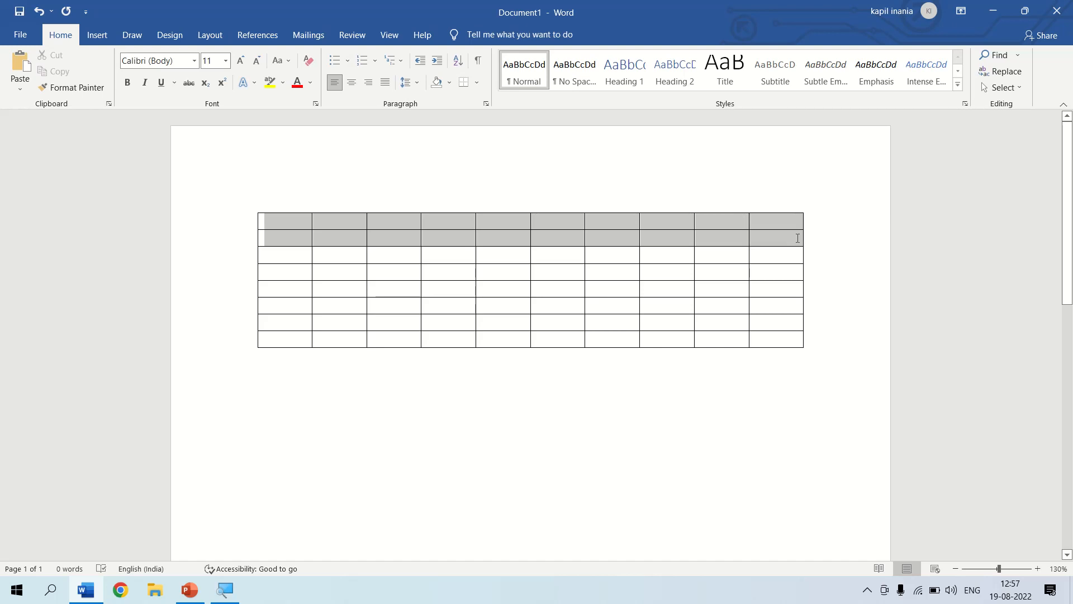
pyautogui.click(242, 256)
pyautogui.moveTo(317, 276)
pyautogui.mouseDown()
pyautogui.moveTo(744, 287)
pyautogui.moveTo(797, 277)
pyautogui.mouseUp()
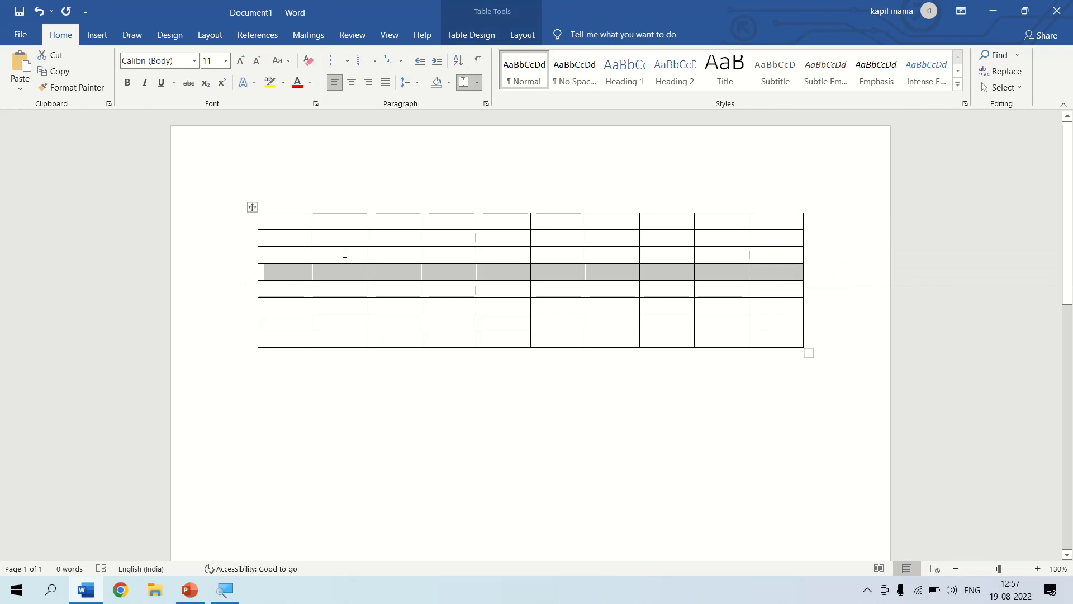
pyautogui.moveTo(259, 244); pyautogui.dragTo(290, 328)
pyautogui.moveTo(326, 233); pyautogui.dragTo(743, 235)
pyautogui.click(465, 429)
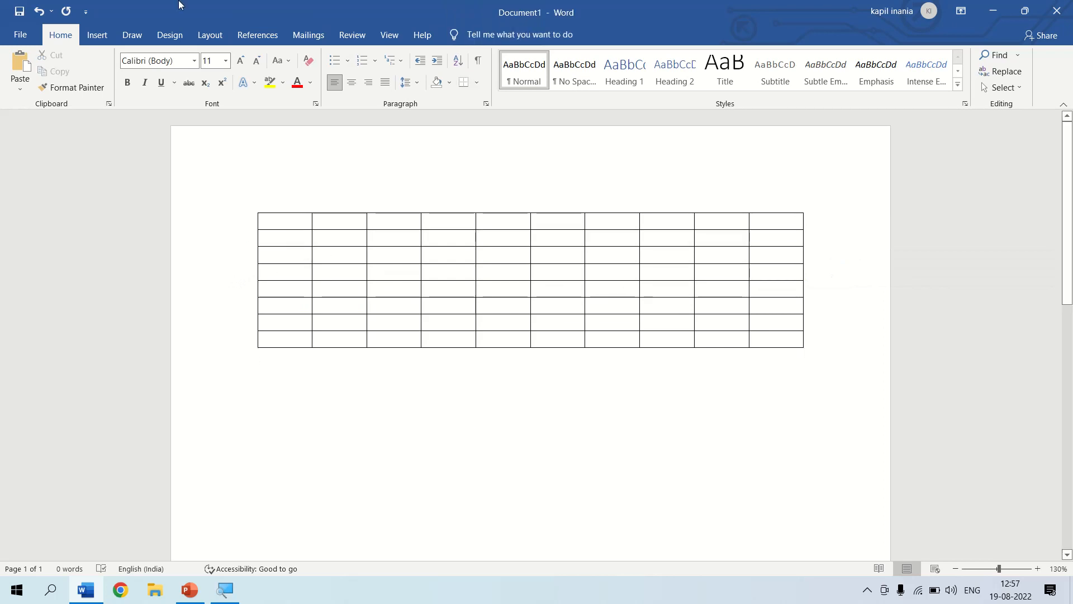
pyautogui.click(89, 29)
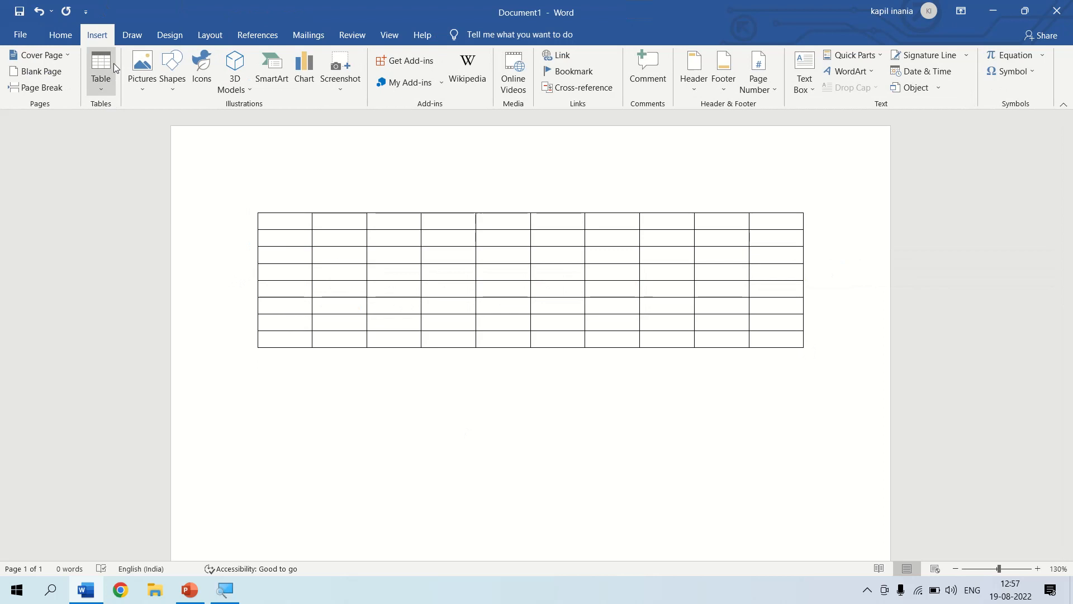
pyautogui.click(113, 63)
pyautogui.click(305, 378)
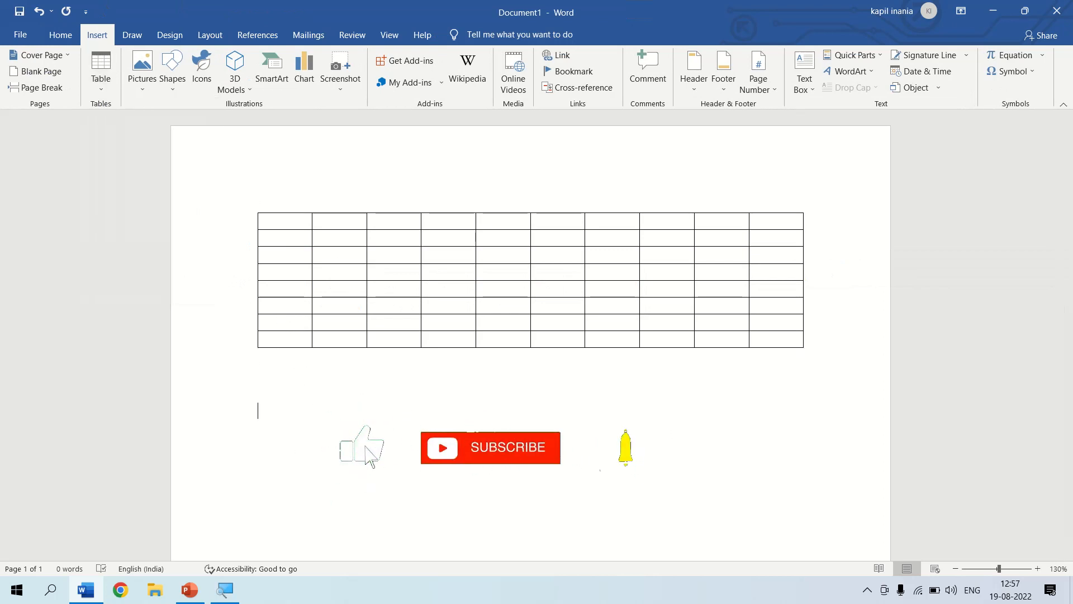
pyautogui.scroll(-5, 300, 372)
pyautogui.scroll(5, 323, 355)
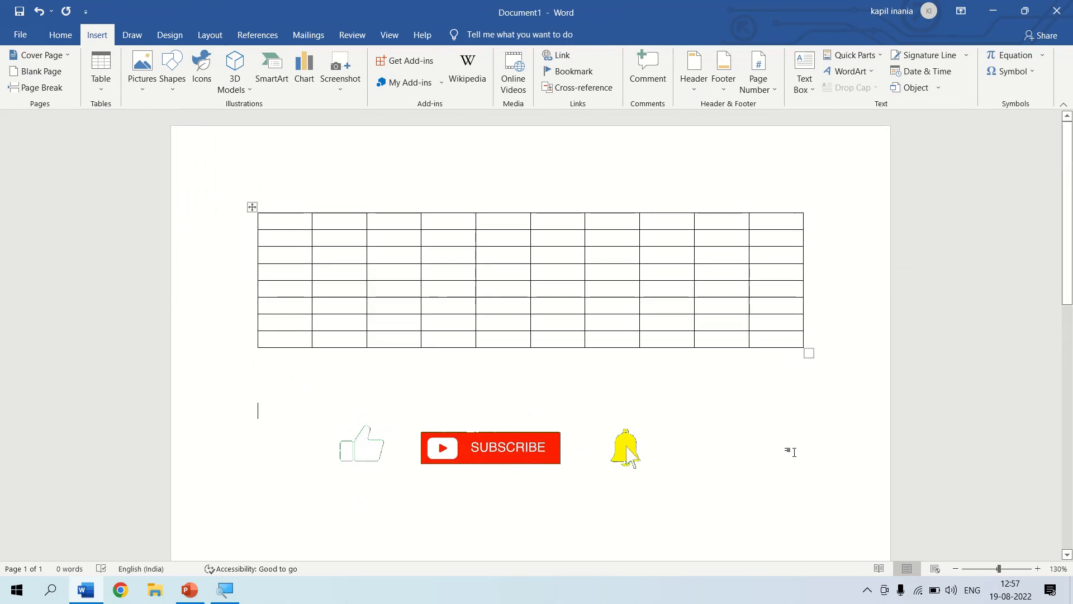
# Below the large table, create a one-row, three-column table from a typed line of hyphens separated by plus signs.
pyautogui.click(1041, 570)
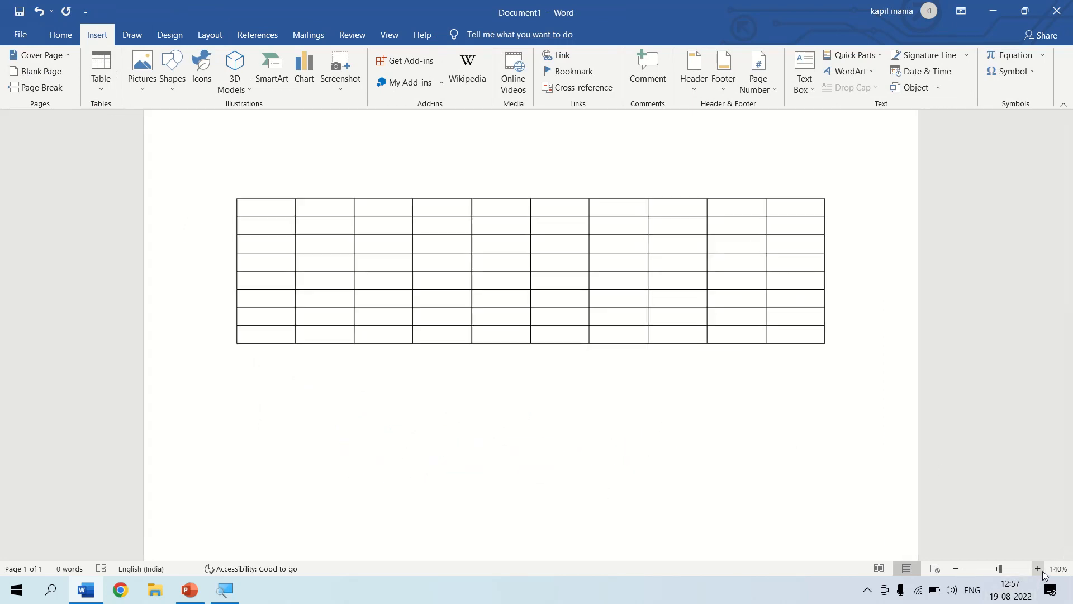
pyautogui.click(1040, 570)
pyautogui.click(1040, 570)
pyautogui.click(188, 398)
pyautogui.write('+---------')
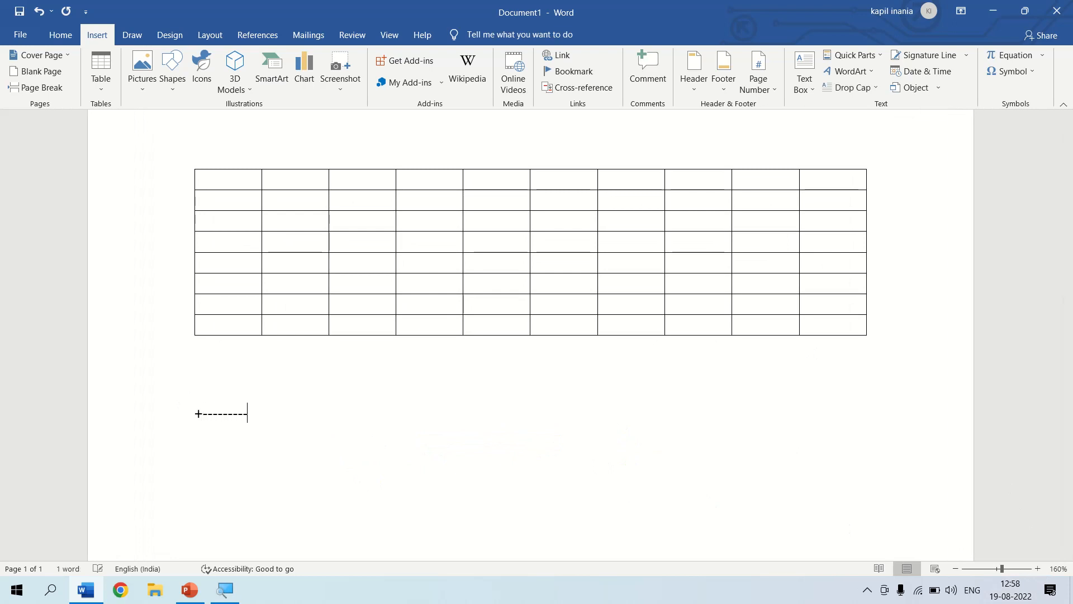
pyautogui.write('--------+')
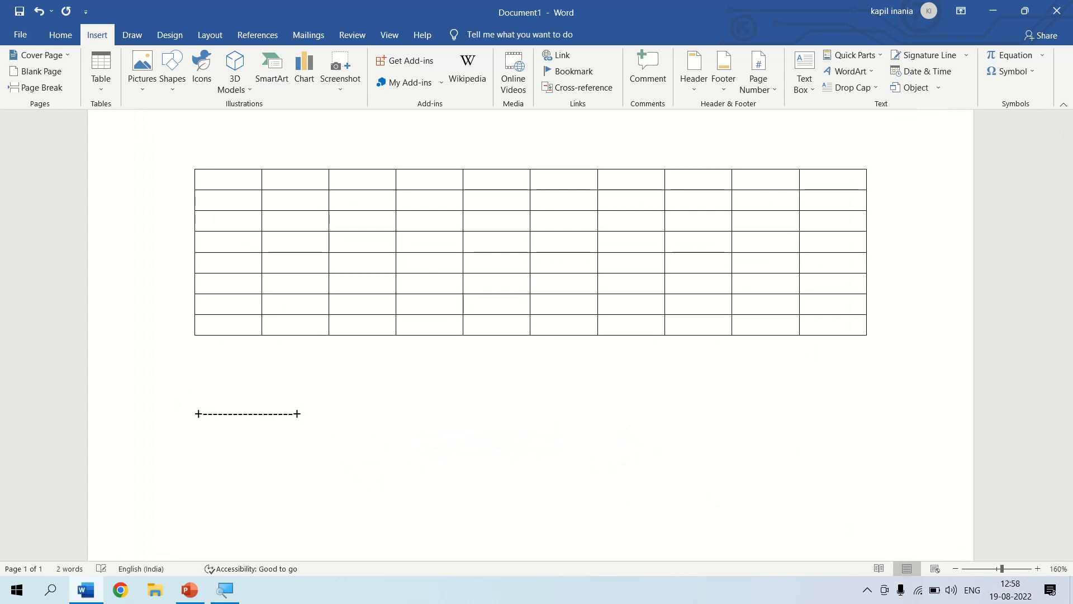
pyautogui.write('-------------+++++')
pyautogui.press('BackSpace')
pyautogui.press('BackSpace')
pyautogui.press('BackSpace')
pyautogui.write('-----------')
pyautogui.press('Return')
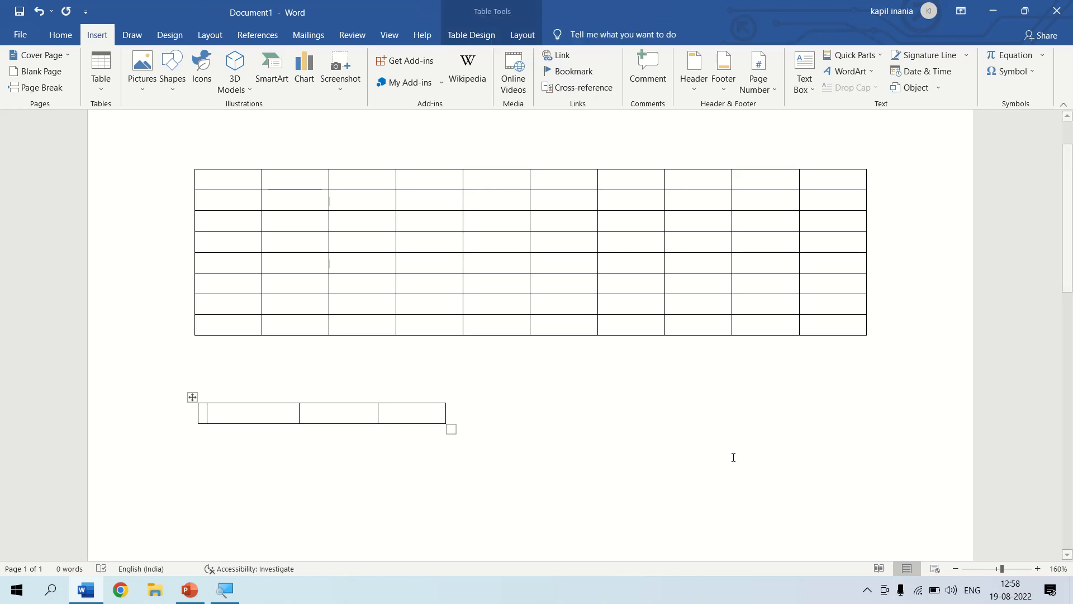
# Insert a table with 4 columns, 1 row and automatic fixed column width below the three-column table.
pyautogui.click(525, 428)
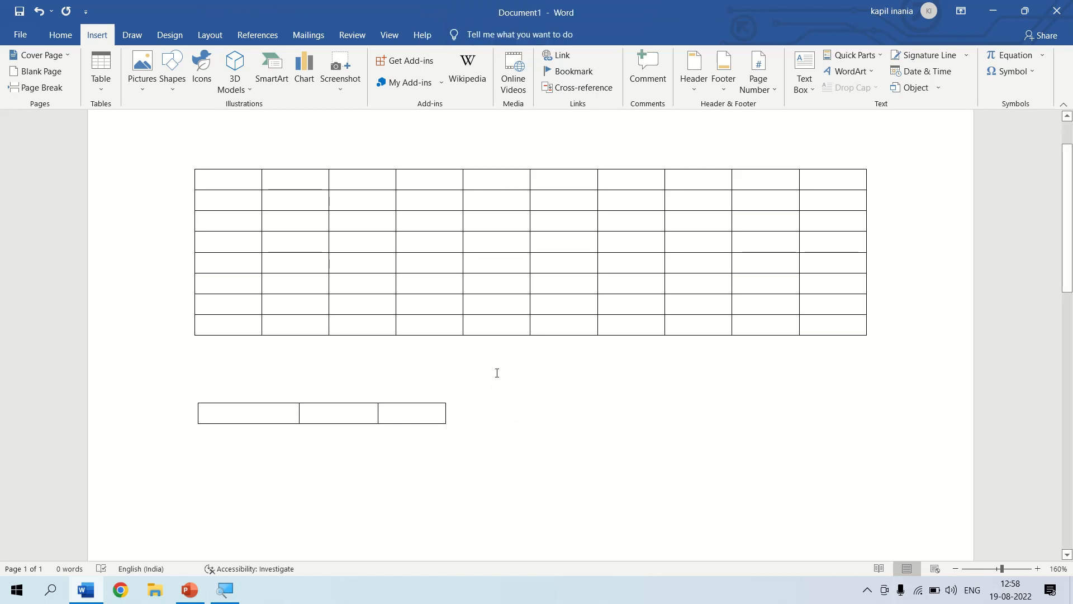
pyautogui.click(103, 87)
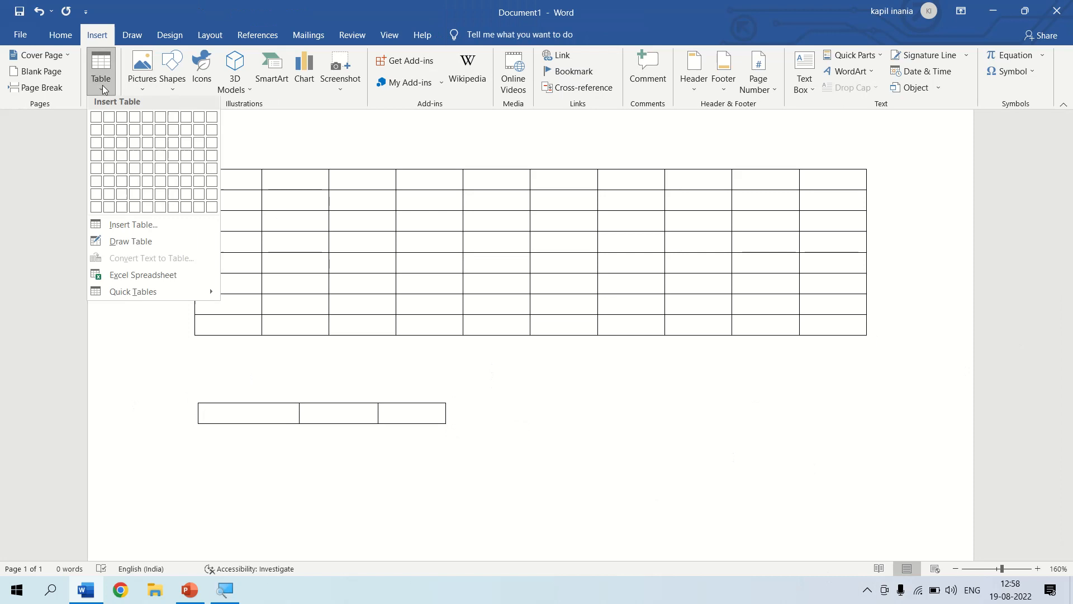
pyautogui.click(125, 227)
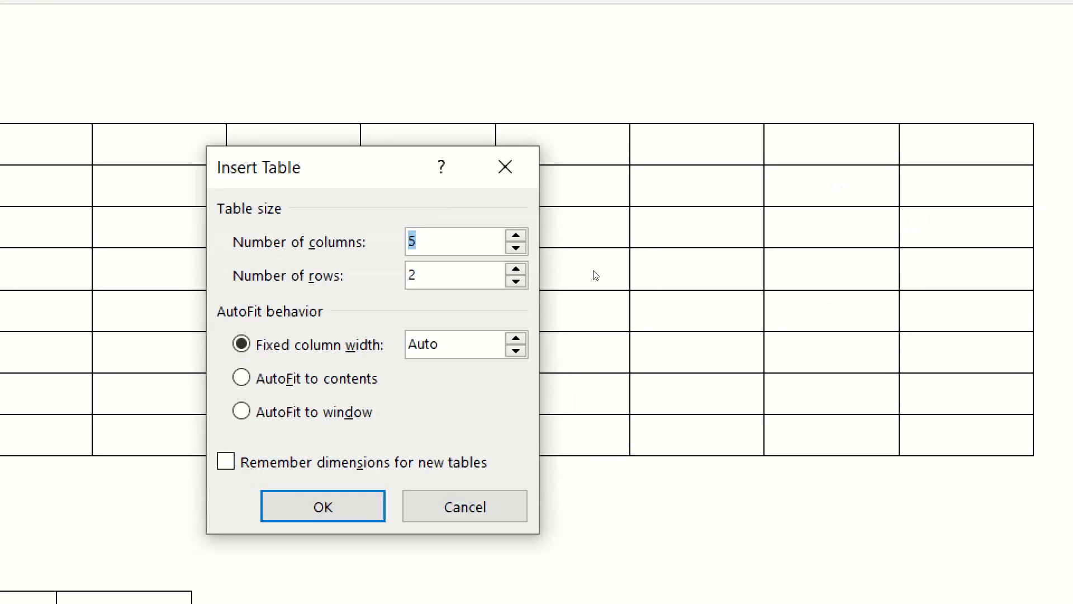
pyautogui.write('5')
pyautogui.press('BackSpace')
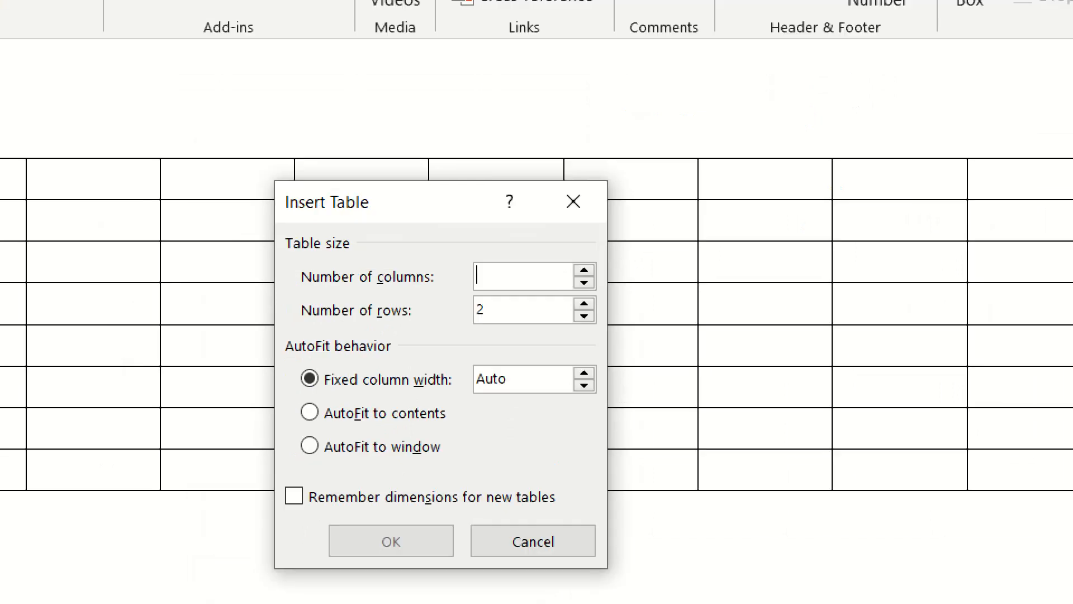
pyautogui.write('4')
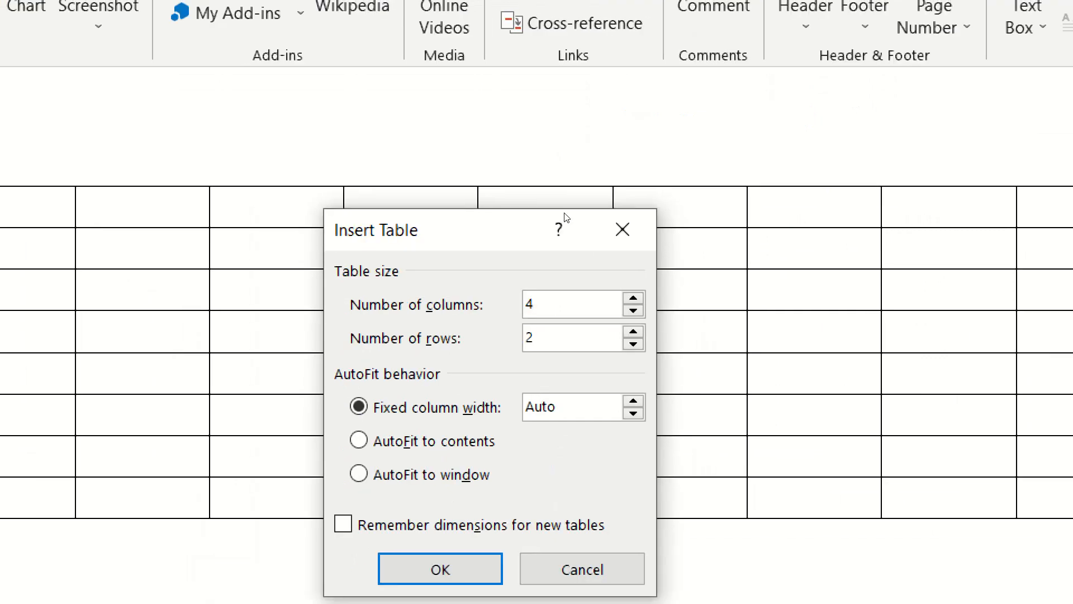
pyautogui.press('Tab')
pyautogui.press('BackSpace')
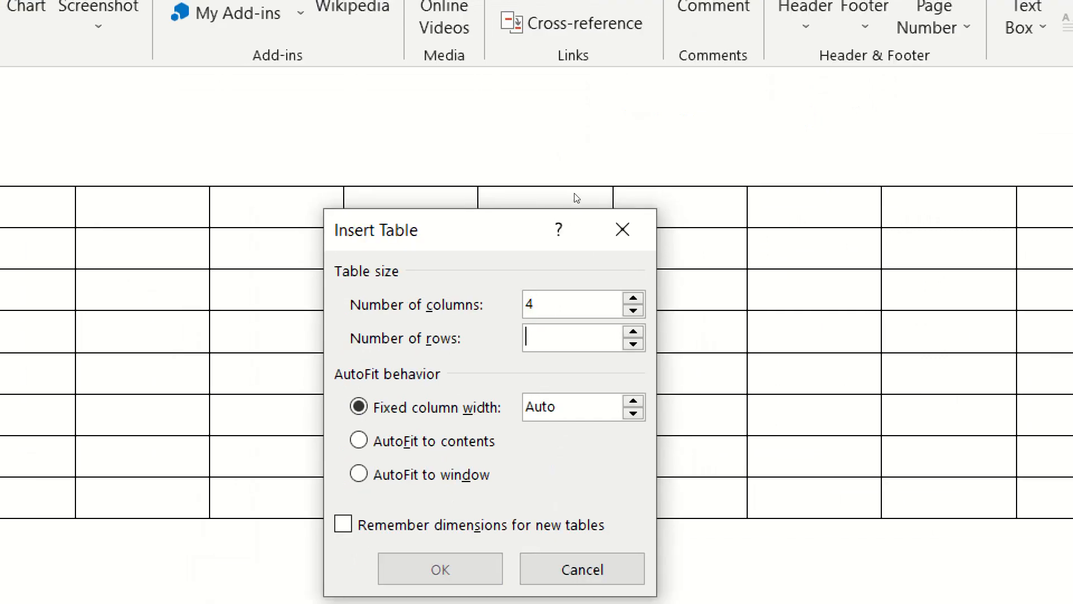
pyautogui.write('1')
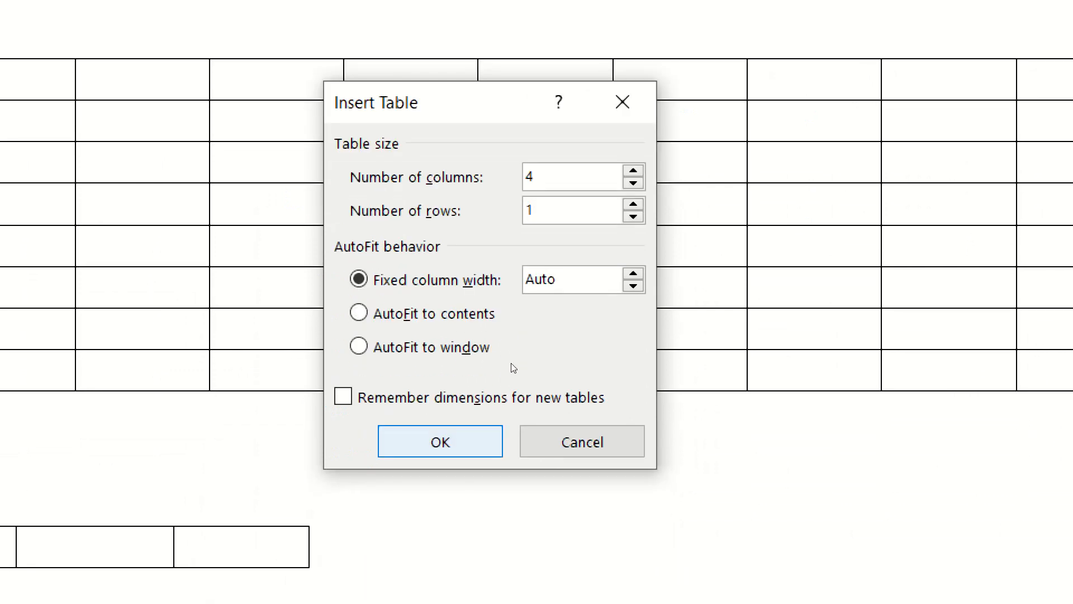
pyautogui.press('Return')
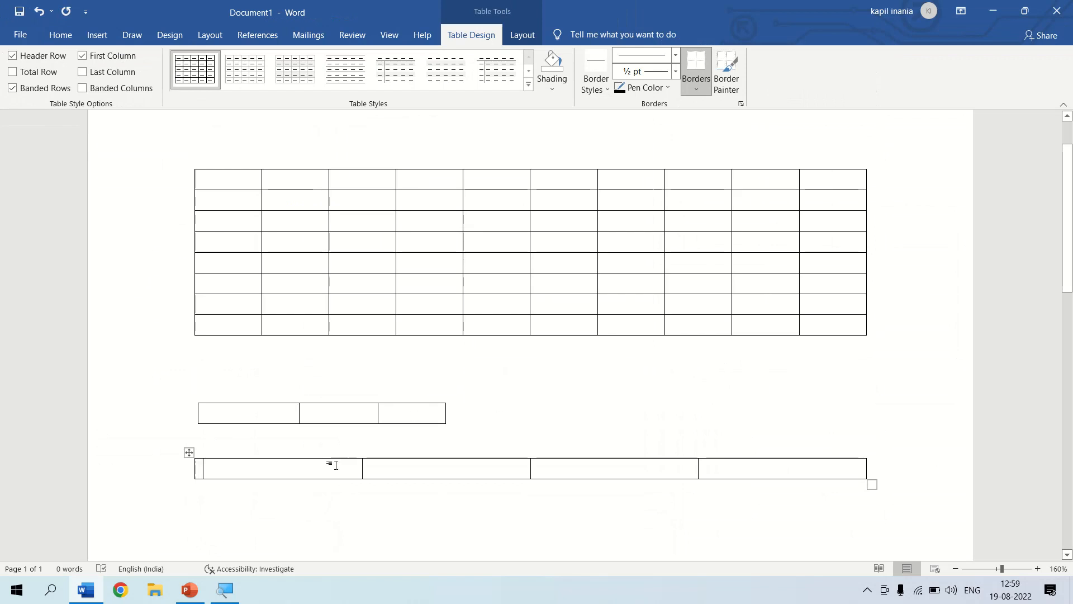
# Add a second row to the four-column table from the end of its first row.
pyautogui.click(559, 468)
pyautogui.click(739, 474)
pyautogui.click(892, 462)
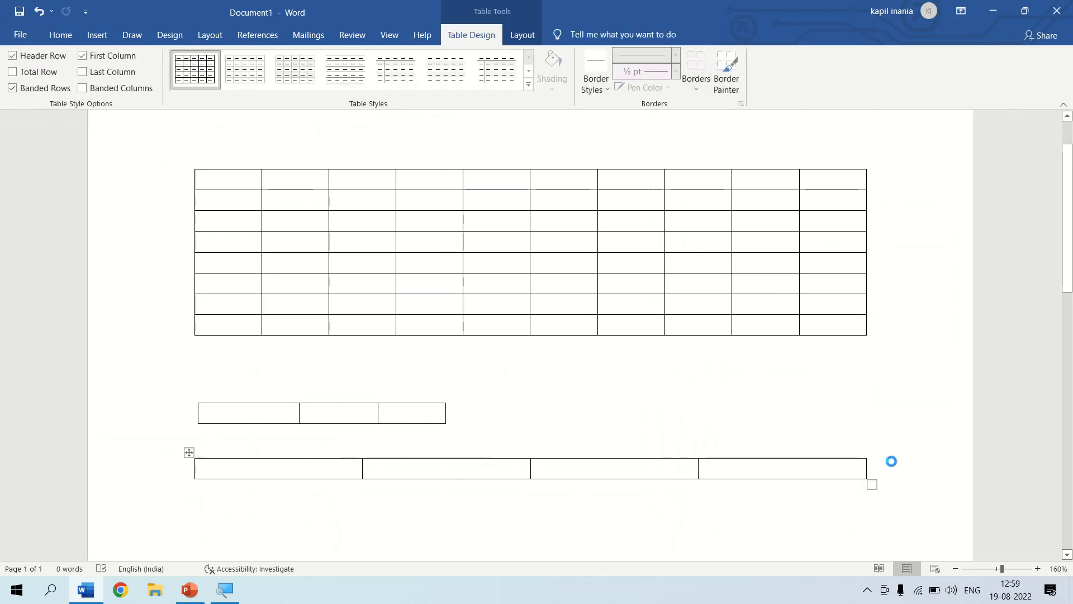
pyautogui.press('Return')
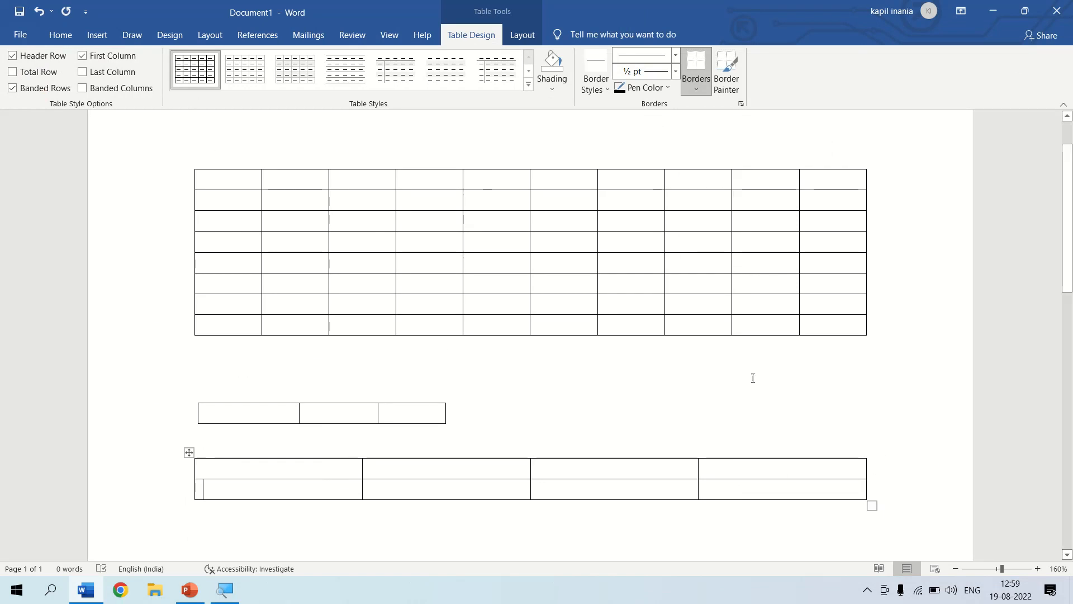
# Use Draw Table to draw an extra row of two cells beneath the first two columns of the four-column table.
pyautogui.scroll(-3, 1068, 233)
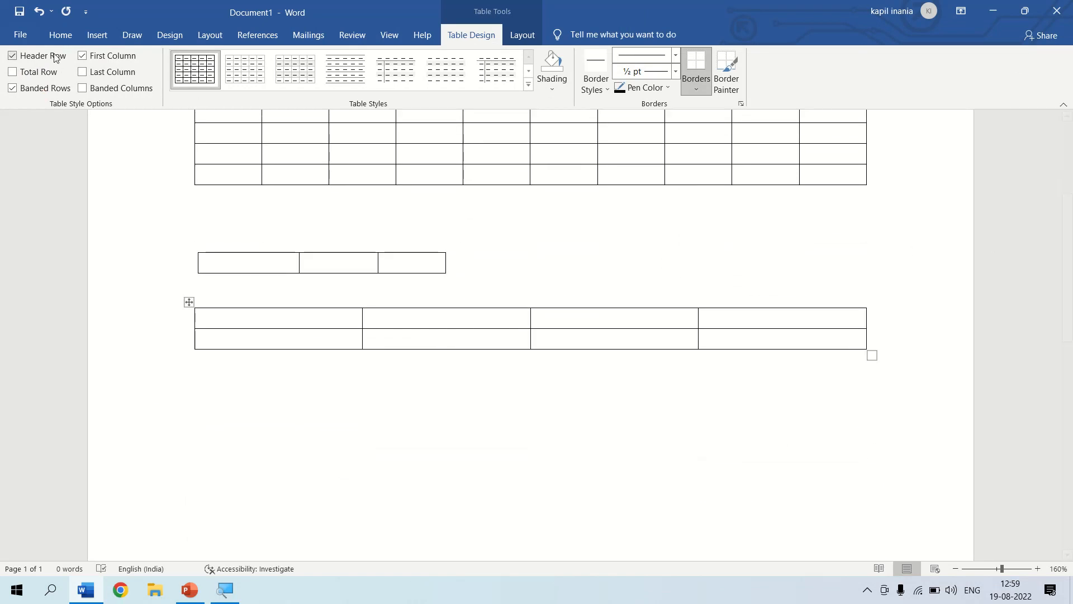
pyautogui.click(97, 34)
pyautogui.click(99, 86)
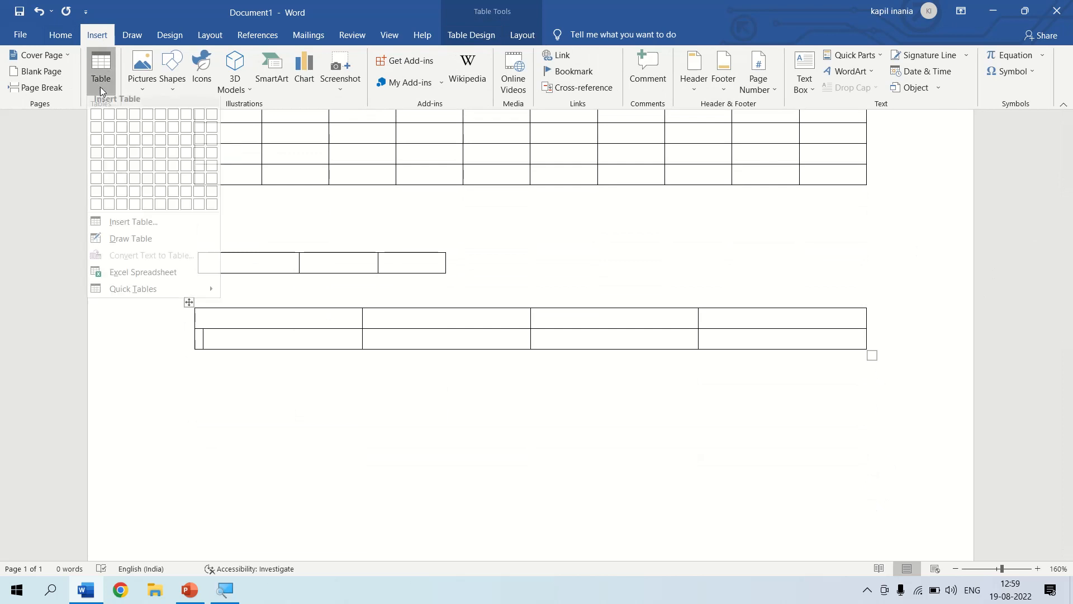
pyautogui.click(122, 245)
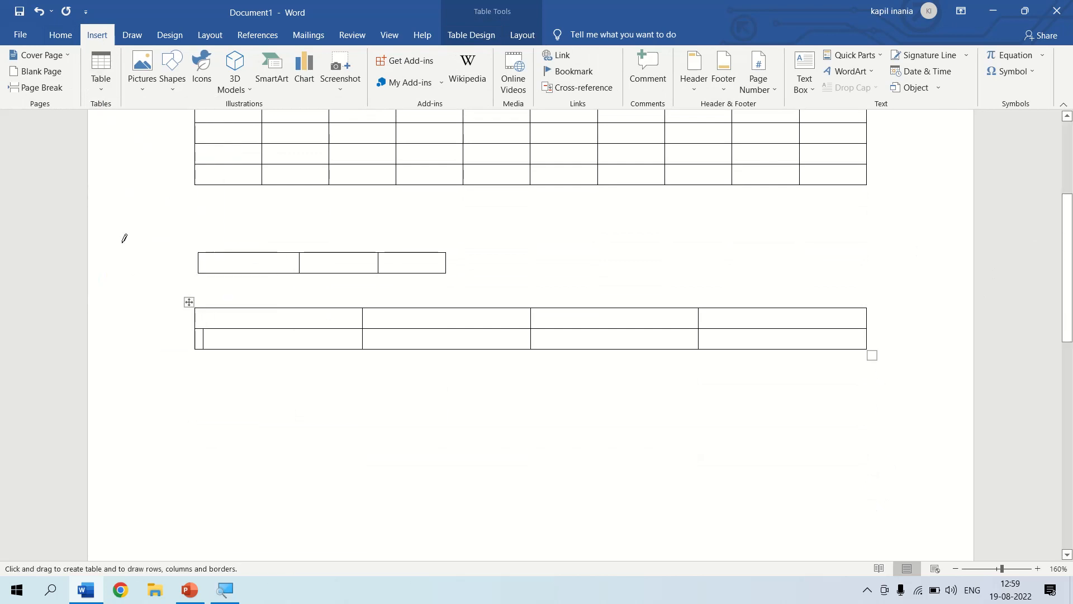
pyautogui.moveTo(196, 336)
pyautogui.mouseDown()
pyautogui.moveTo(276, 373)
pyautogui.moveTo(479, 368)
pyautogui.mouseUp()
pyautogui.moveTo(364, 348)
pyautogui.mouseDown()
pyautogui.moveTo(373, 369)
pyautogui.moveTo(431, 379)
pyautogui.moveTo(533, 375)
pyautogui.mouseUp()
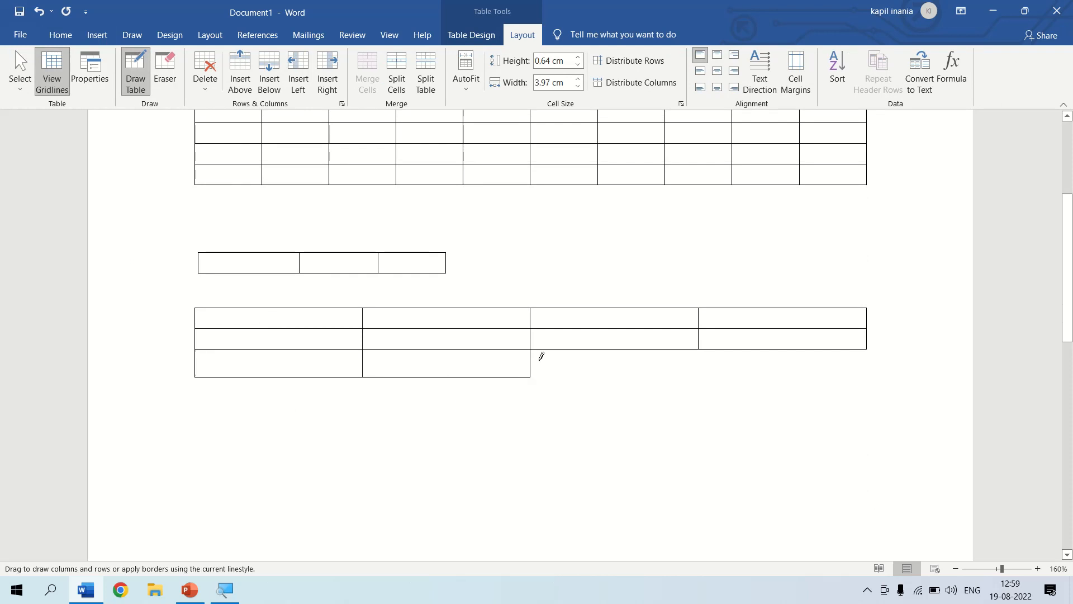
# Draw a separate table about 15.47 cm wide and 1.55 cm high, and divide it into four columns with vertical lines.
pyautogui.moveTo(203, 395)
pyautogui.mouseDown()
pyautogui.moveTo(222, 449)
pyautogui.moveTo(855, 456)
pyautogui.mouseUp()
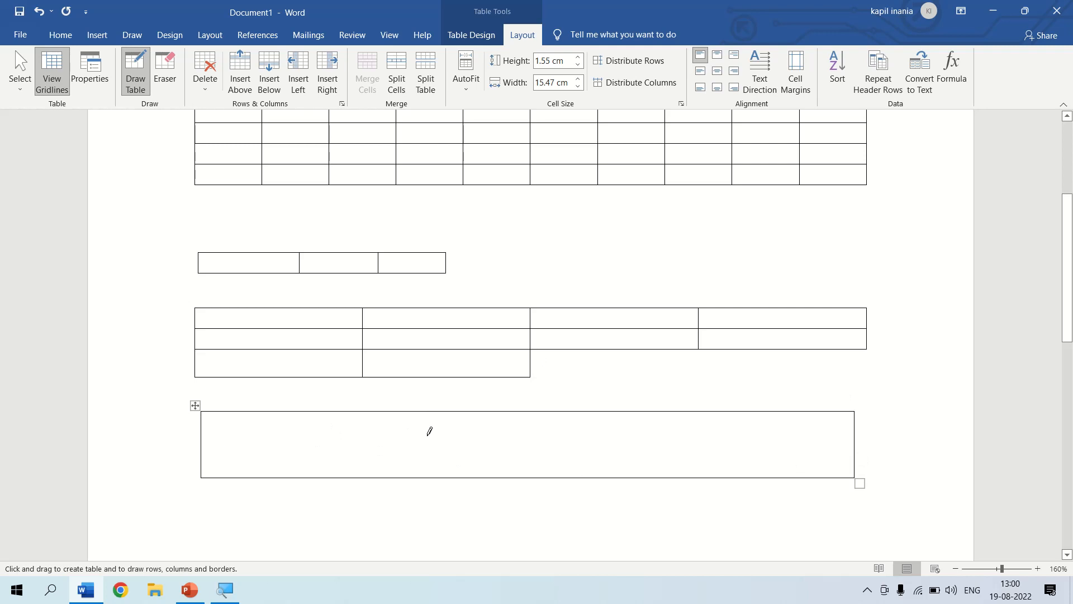
pyautogui.moveTo(415, 409); pyautogui.dragTo(411, 475)
pyautogui.moveTo(582, 410); pyautogui.dragTo(607, 481)
pyautogui.moveTo(744, 414); pyautogui.dragTo(749, 453)
pyautogui.moveTo(750, 453); pyautogui.dragTo(755, 475)
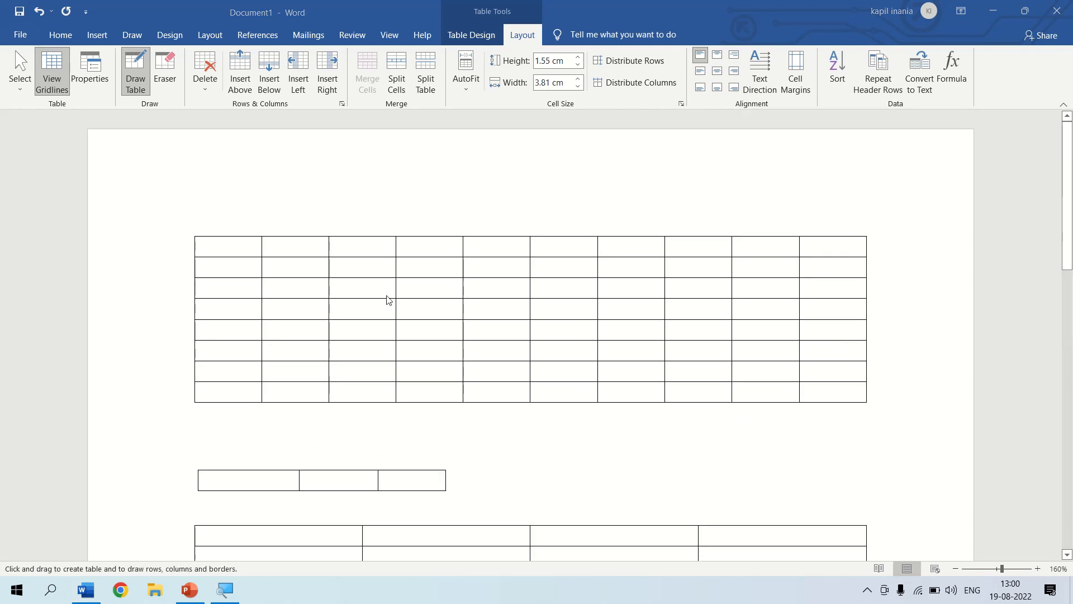
# Delete all the tables so the document is blank.
pyautogui.scroll(-12, 387, 296)
pyautogui.scroll(12, 387, 300)
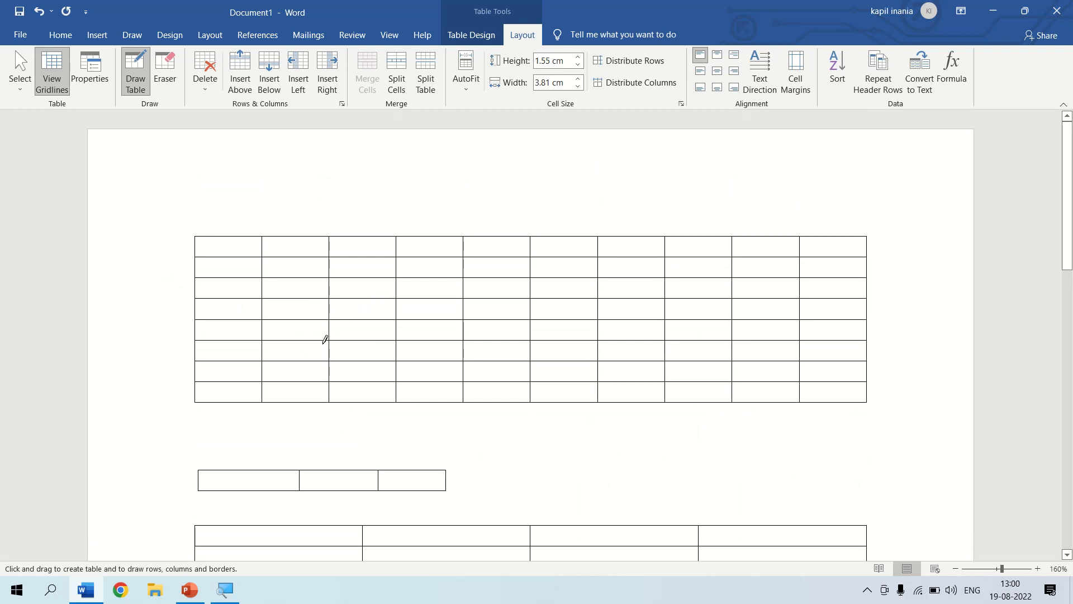
pyautogui.hotkey('ctrl', 'a')
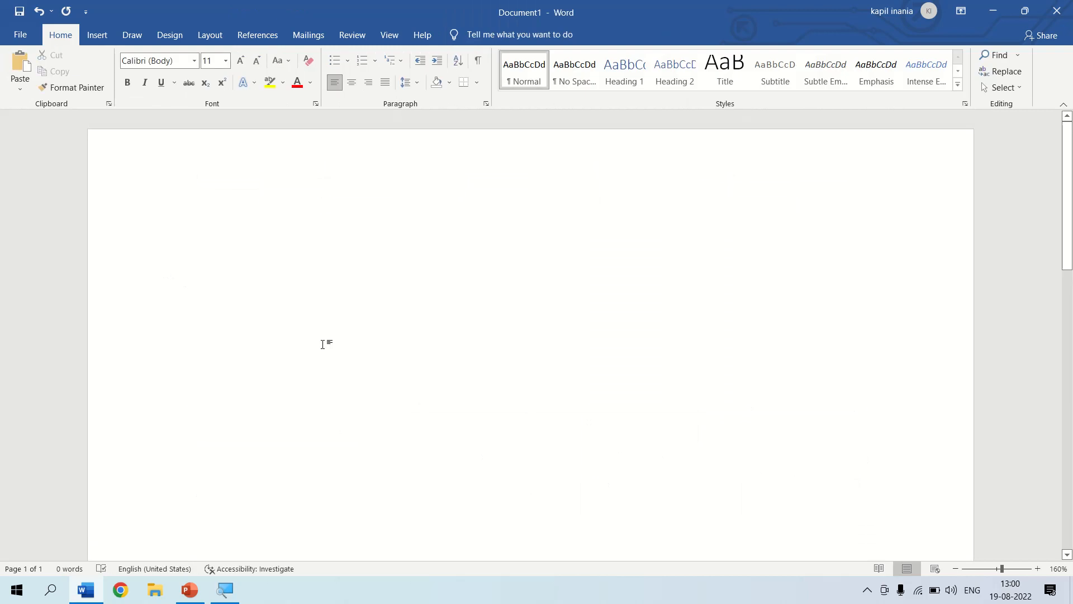
# Insert a table with 9 columns and 5 rows into the cleared document.
pyautogui.click(97, 35)
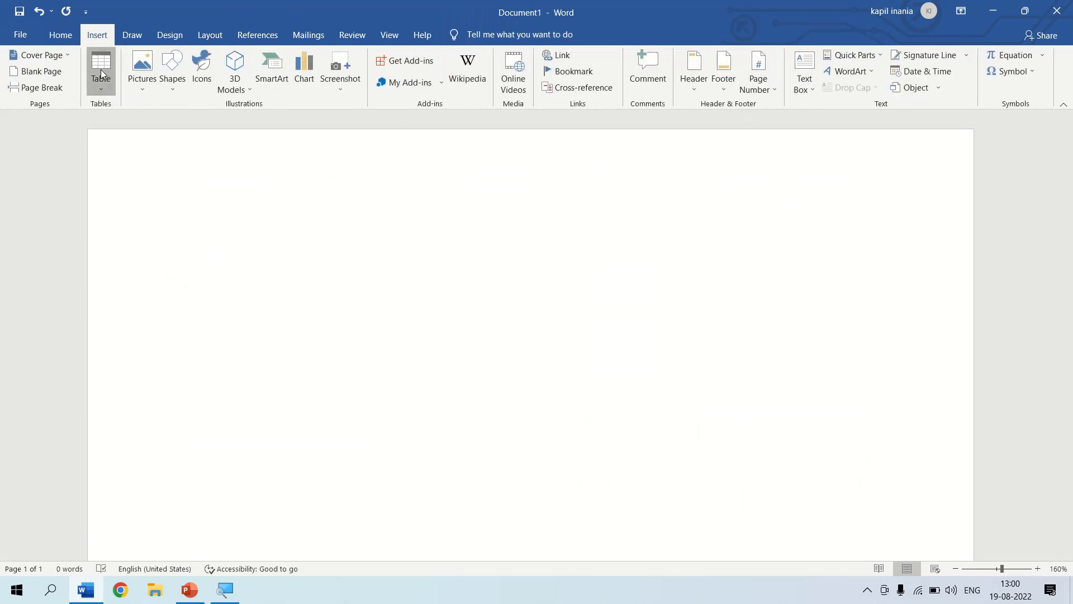
pyautogui.click(101, 70)
pyautogui.click(198, 172)
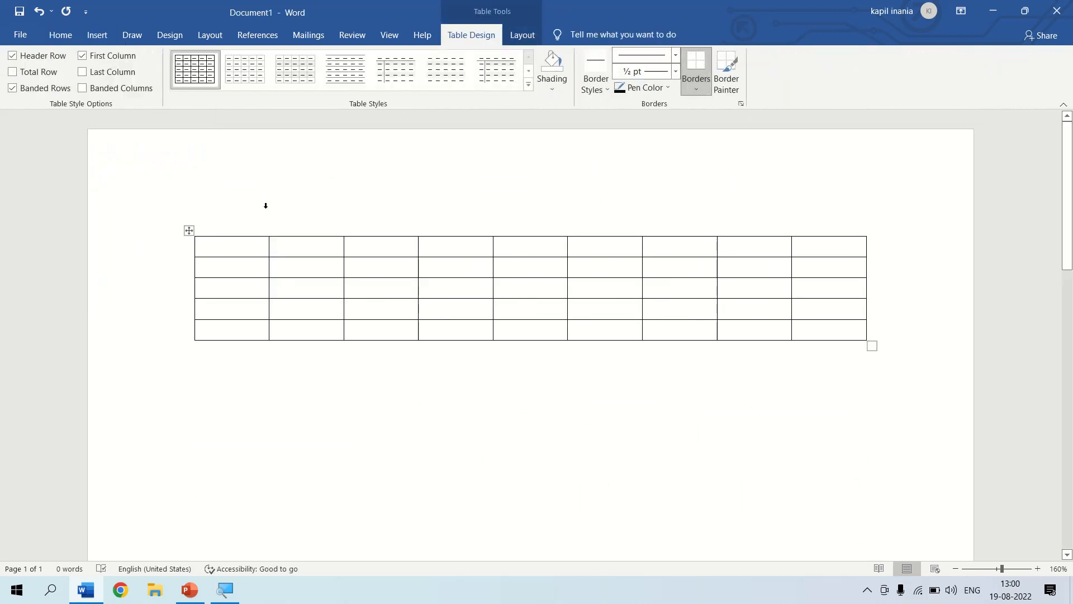
# Fill the first six cells of the table's top row with the numbers 1 to 6.
pyautogui.click(243, 193)
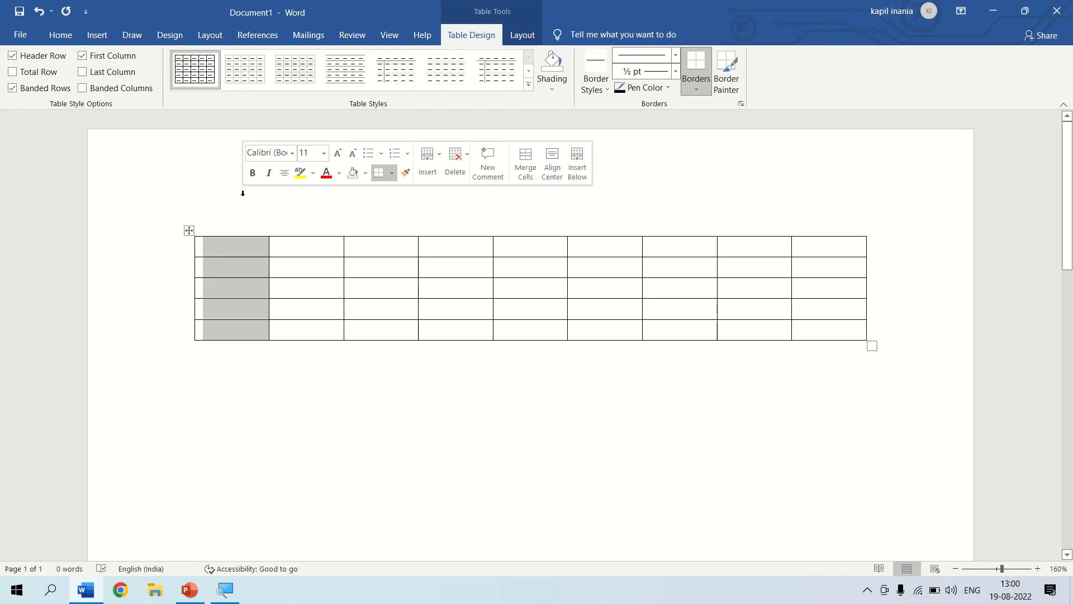
pyautogui.click(223, 241)
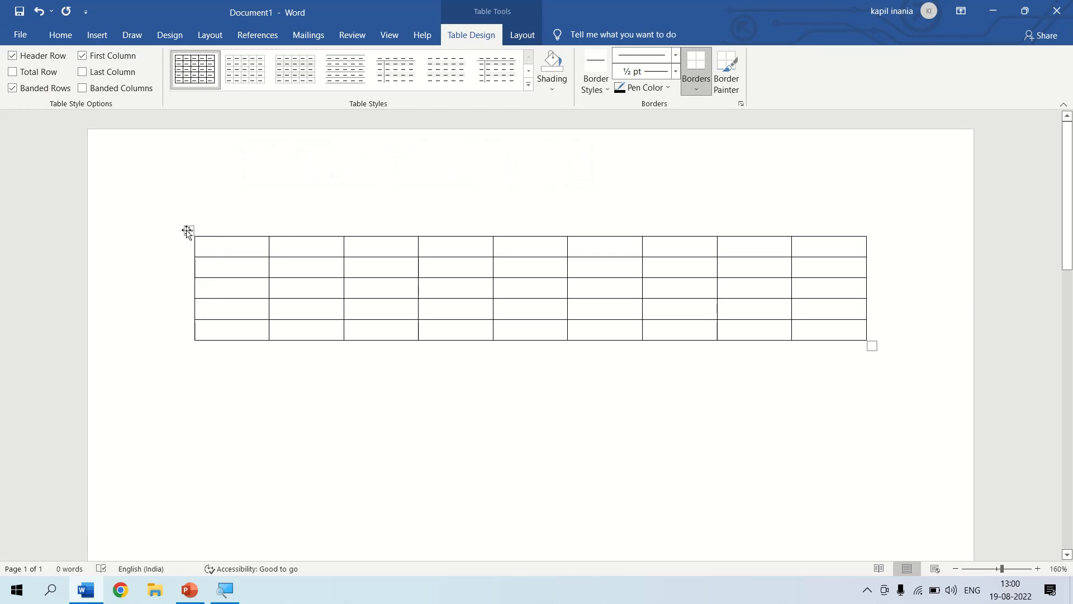
pyautogui.write('1')
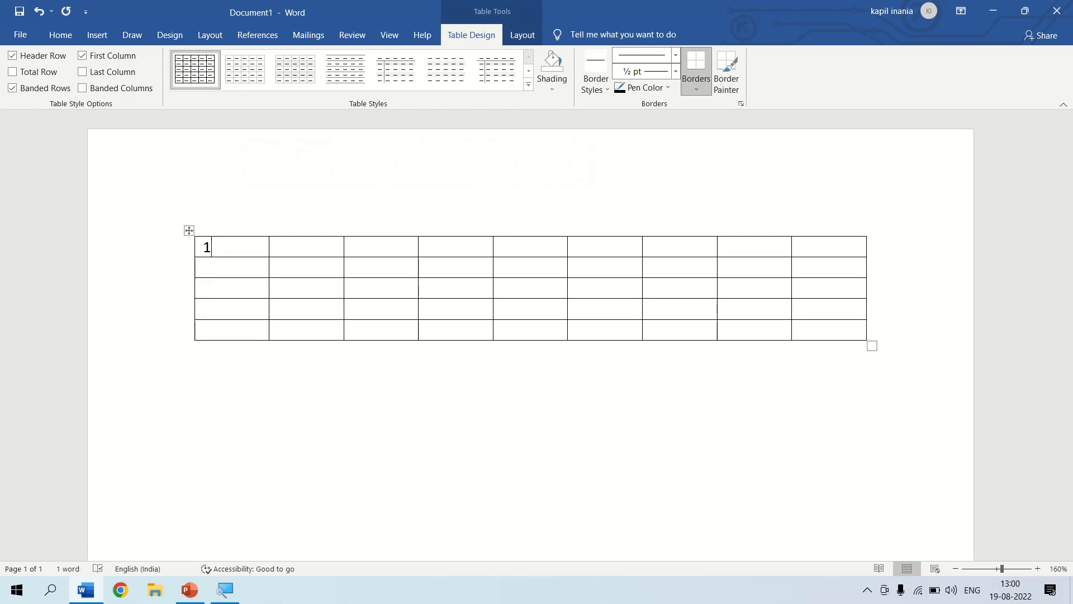
pyautogui.press('Tab')
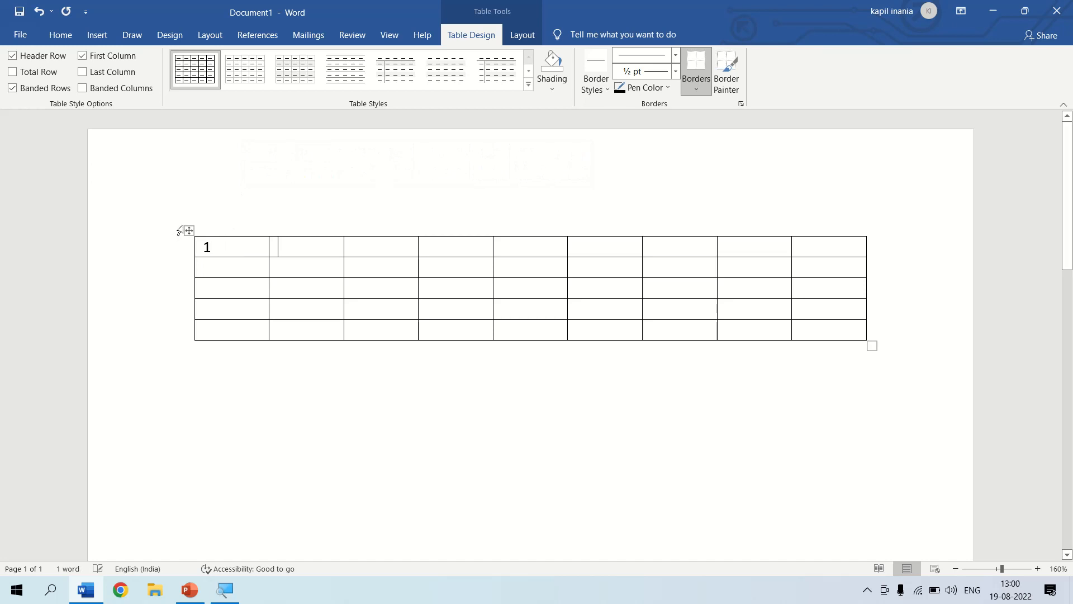
pyautogui.write('2')
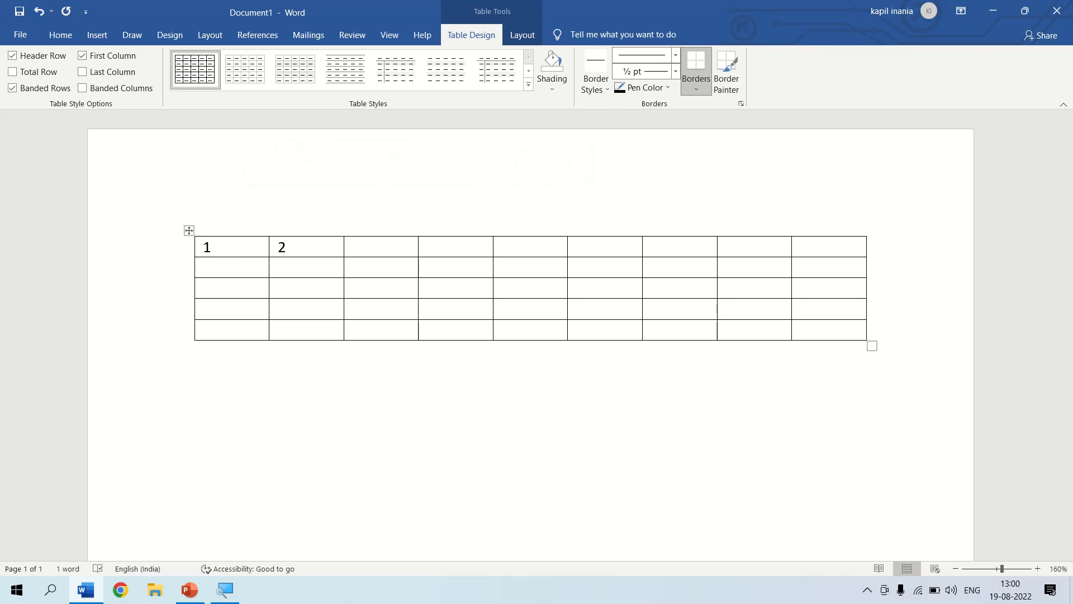
pyautogui.press('Tab')
pyautogui.write('3')
pyautogui.press('Tab')
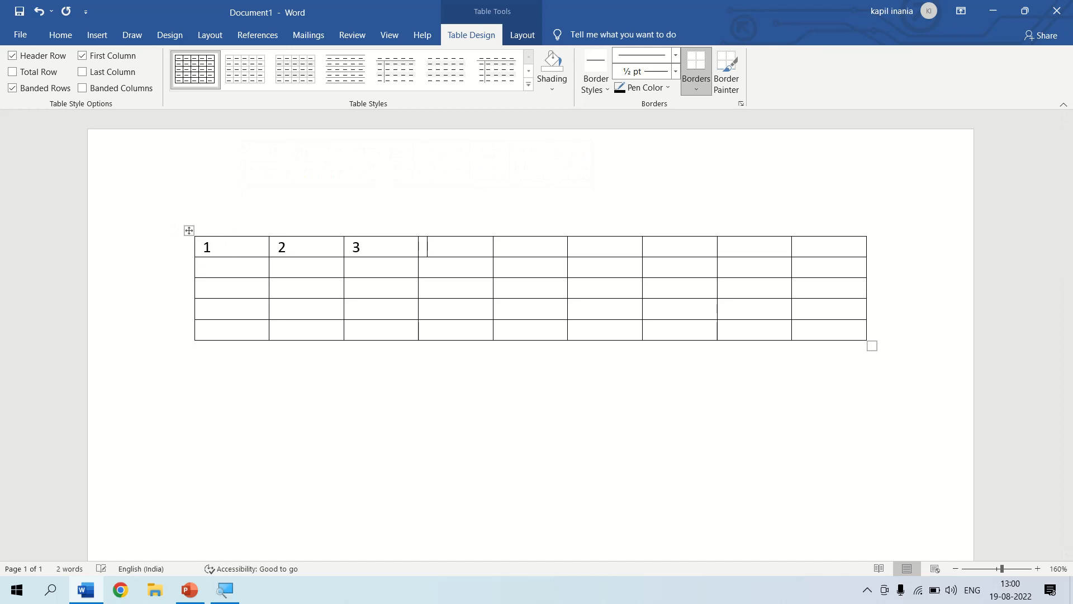
pyautogui.write('4')
pyautogui.press('Tab')
pyautogui.write('5')
pyautogui.press('Tab')
pyautogui.write('6')
pyautogui.press('Tab')
# Go back to the fourth cell of the top row and replace its value with 3.
pyautogui.press('Tab')
pyautogui.hotkey('shift', 'Tab')
pyautogui.hotkey('shift', 'Tab')
pyautogui.hotkey('shift', 'Tab')
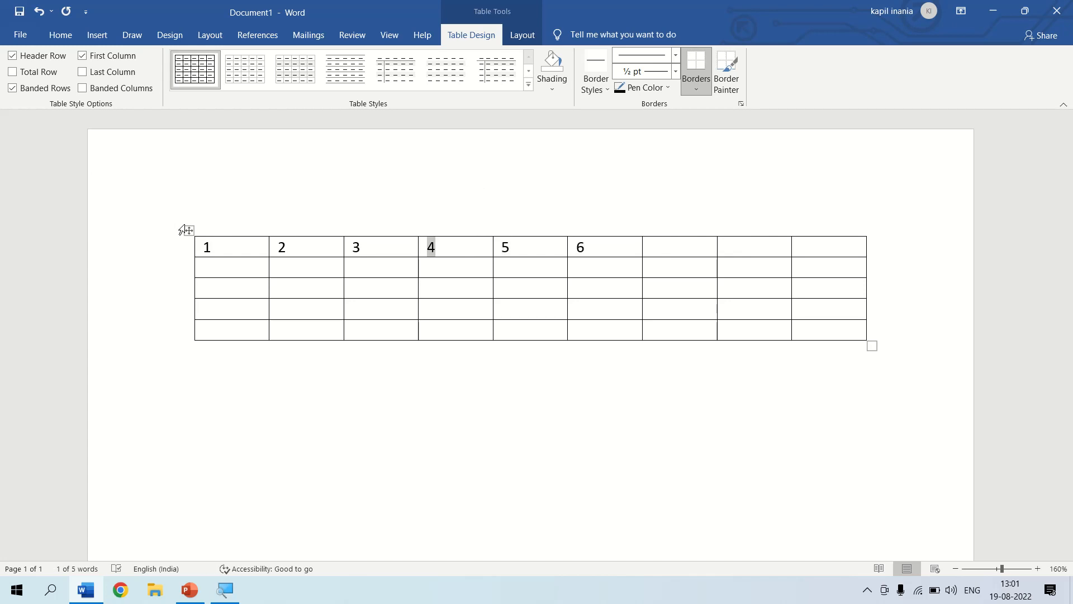
pyautogui.press('BackSpace')
pyautogui.write('3')
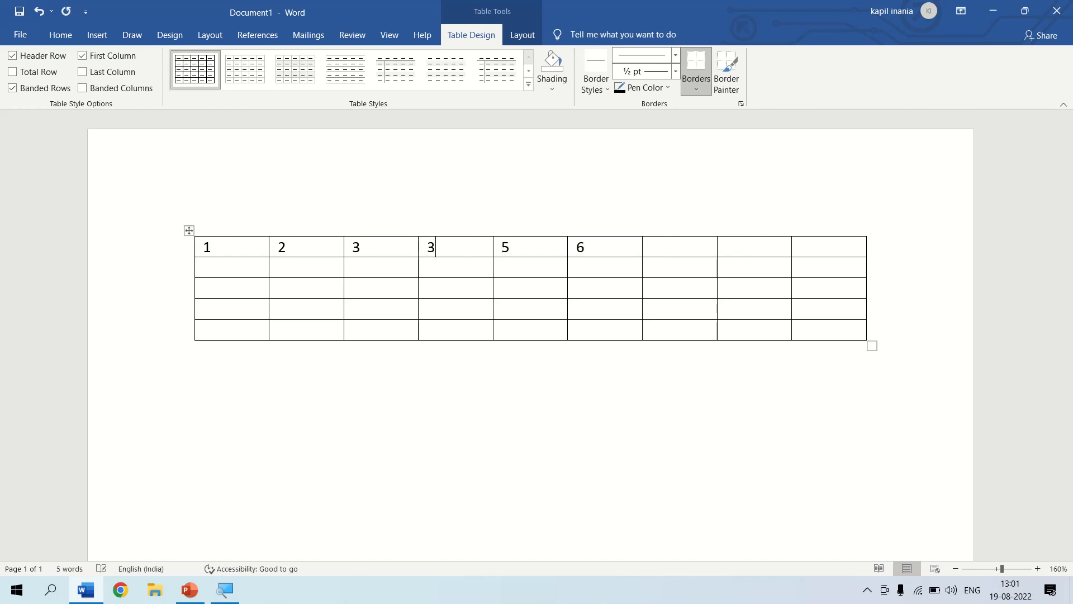
pyautogui.hotkey('shift', 'Tab')
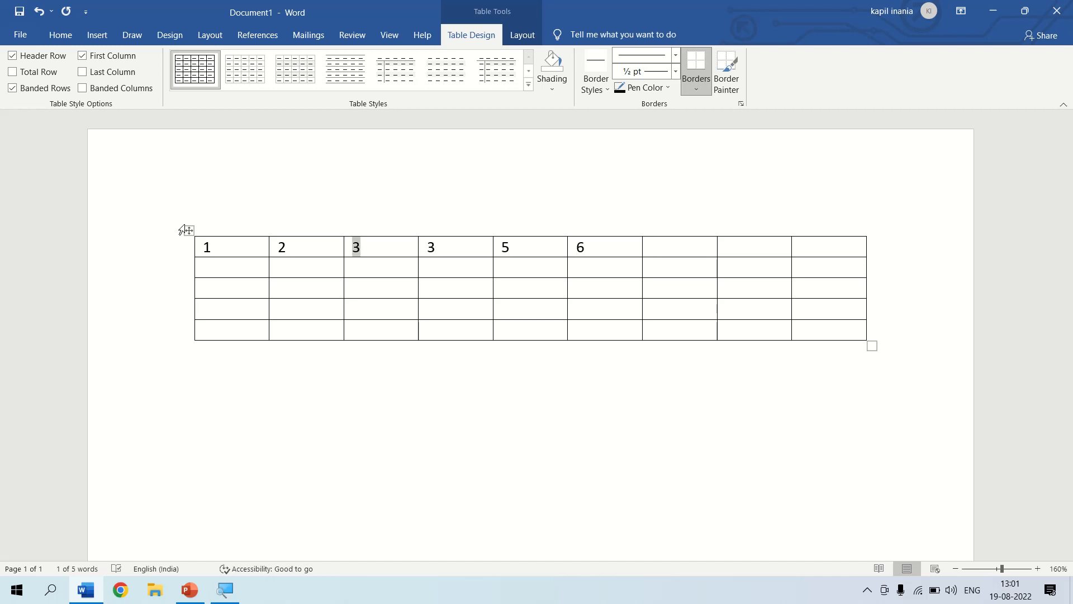
# Set the top row's fourth cell to 4 and fill its last three cells with 7, 8 and 9.
pyautogui.press('Tab')
pyautogui.press('BackSpace')
pyautogui.write('4')
pyautogui.press('Tab')
pyautogui.press('Tab')
pyautogui.press('Tab')
pyautogui.write('7')
pyautogui.press('Tab')
pyautogui.write('8')
pyautogui.press('Tab')
pyautogui.write('9')
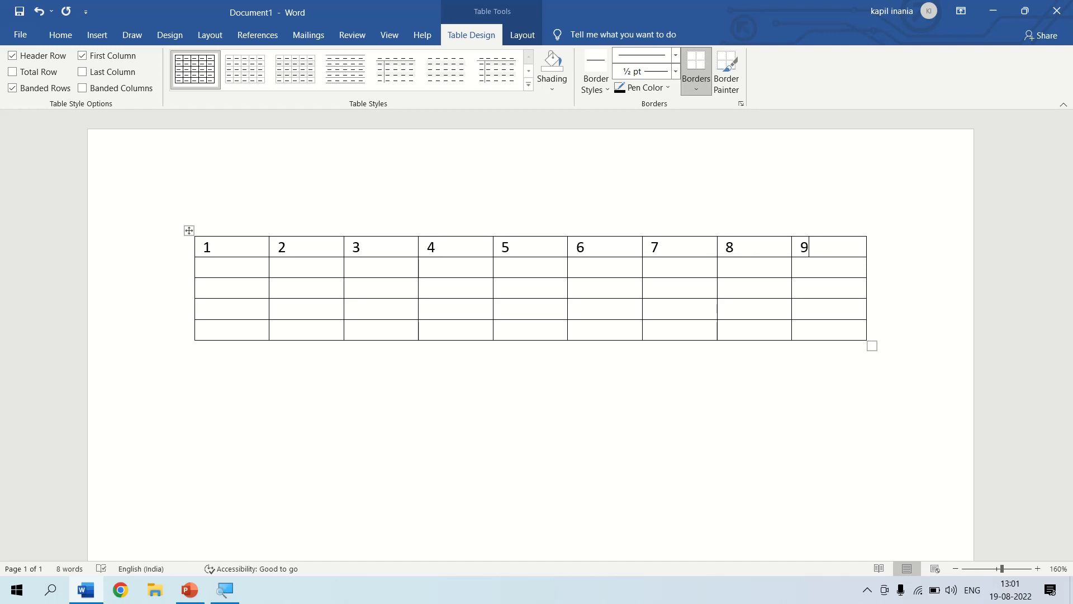
# Return to the start of the top row and number the first column's cells below it 2 to 5.
pyautogui.hotkey('shift', 'Tab')
pyautogui.hotkey('shift', 'Tab')
pyautogui.hotkey('shift', 'Tab')
pyautogui.hotkey('shift', 'Tab')
pyautogui.hotkey('shift', 'Tab')
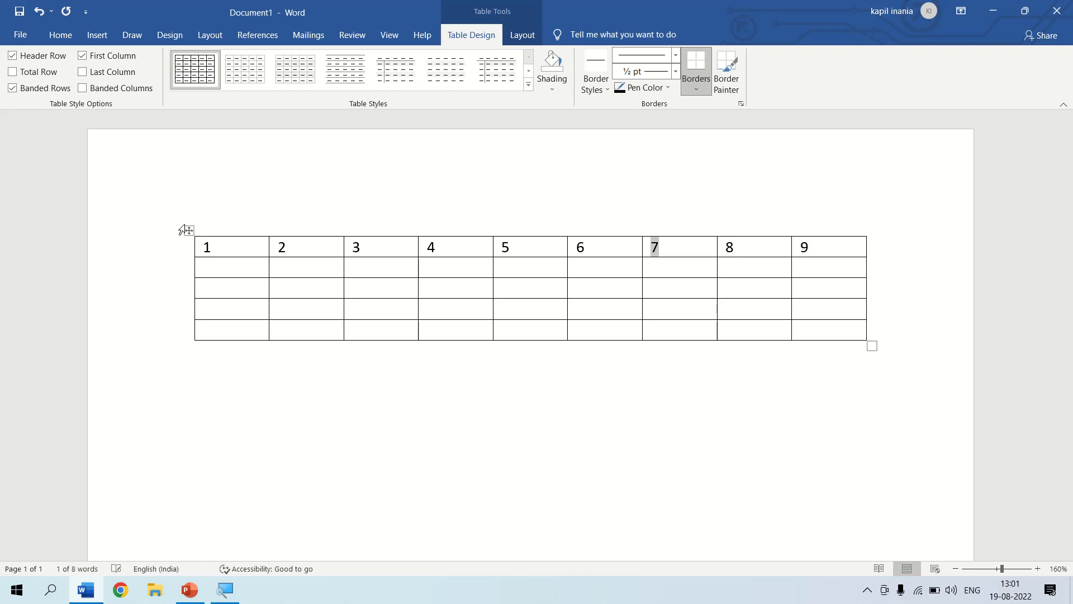
pyautogui.hotkey('shift', 'Tab')
pyautogui.hotkey('shift', 'Tab')
pyautogui.hotkey('shift', 'Tab')
pyautogui.click(228, 372)
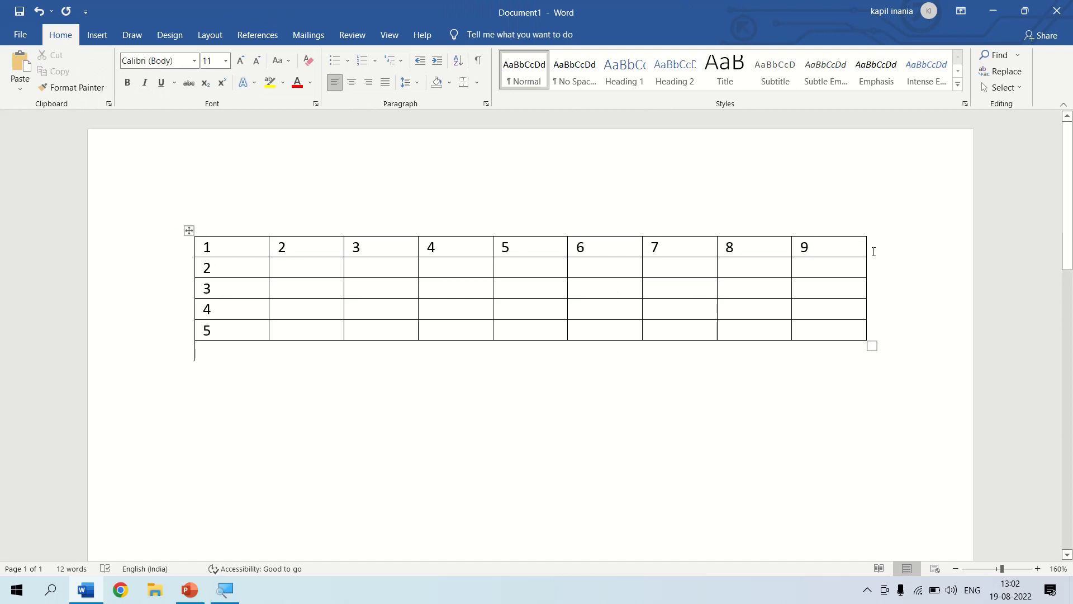
# Insert a blank row below the table's first row, and another one from the end of that blank row.
pyautogui.click(826, 244)
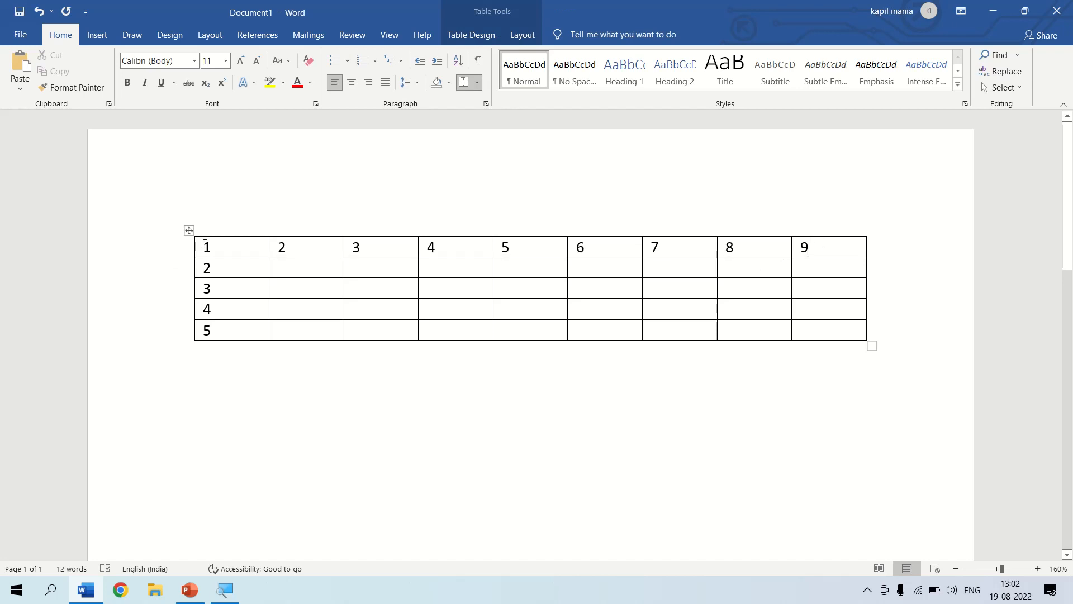
pyautogui.moveTo(201, 246)
pyautogui.mouseDown()
pyautogui.moveTo(848, 261)
pyautogui.moveTo(190, 254)
pyautogui.mouseUp()
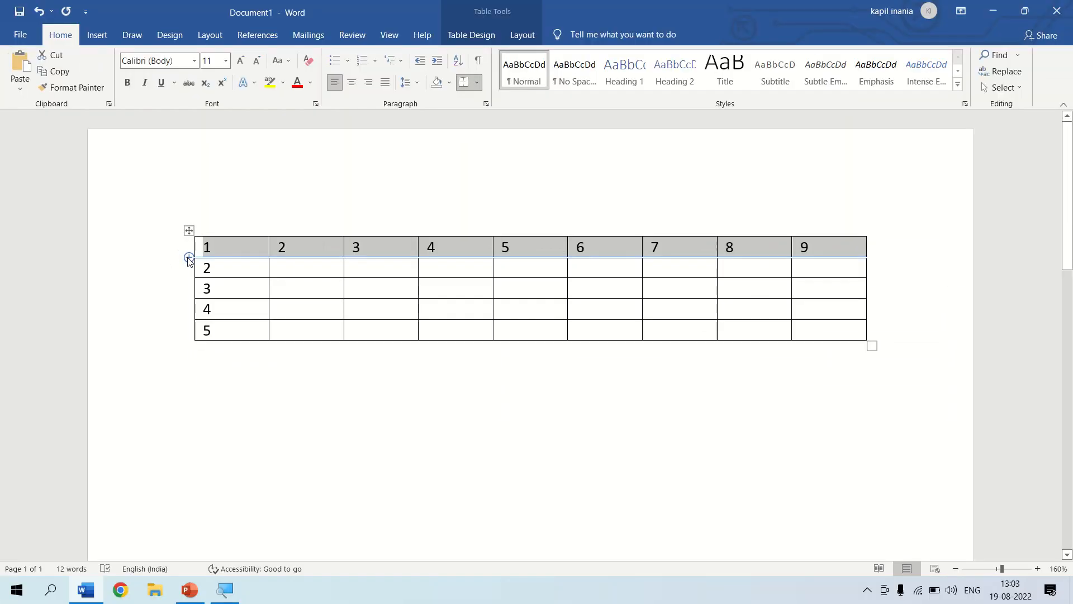
pyautogui.click(188, 258)
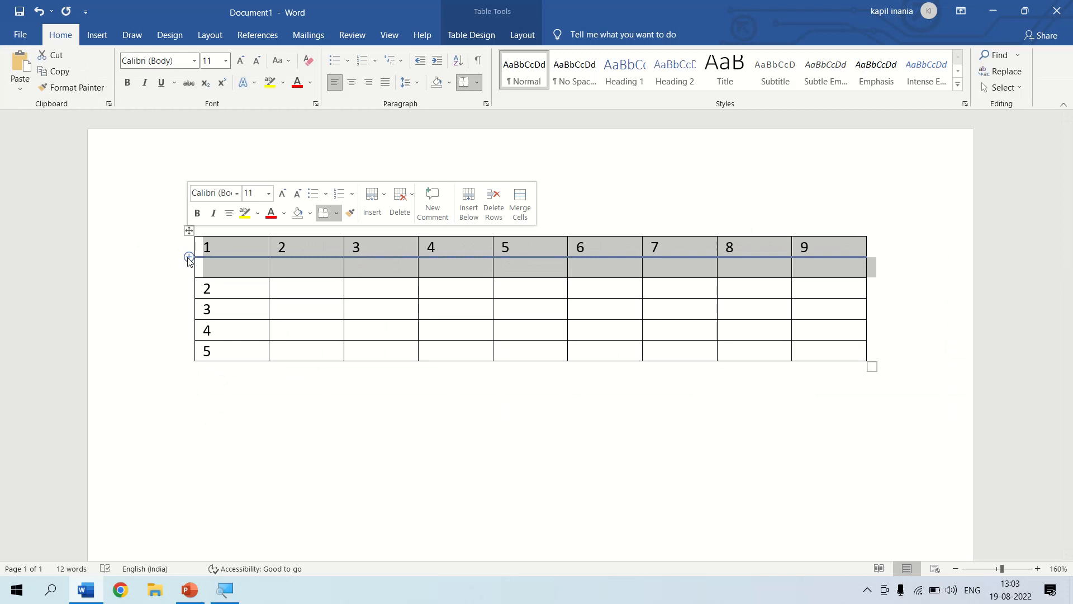
pyautogui.click(356, 445)
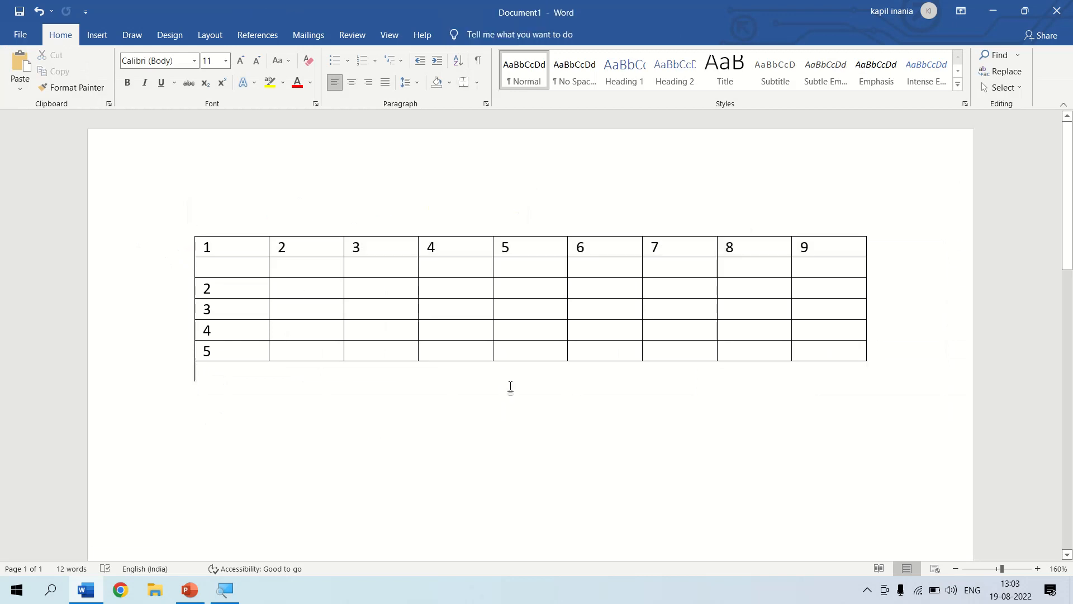
pyautogui.click(870, 266)
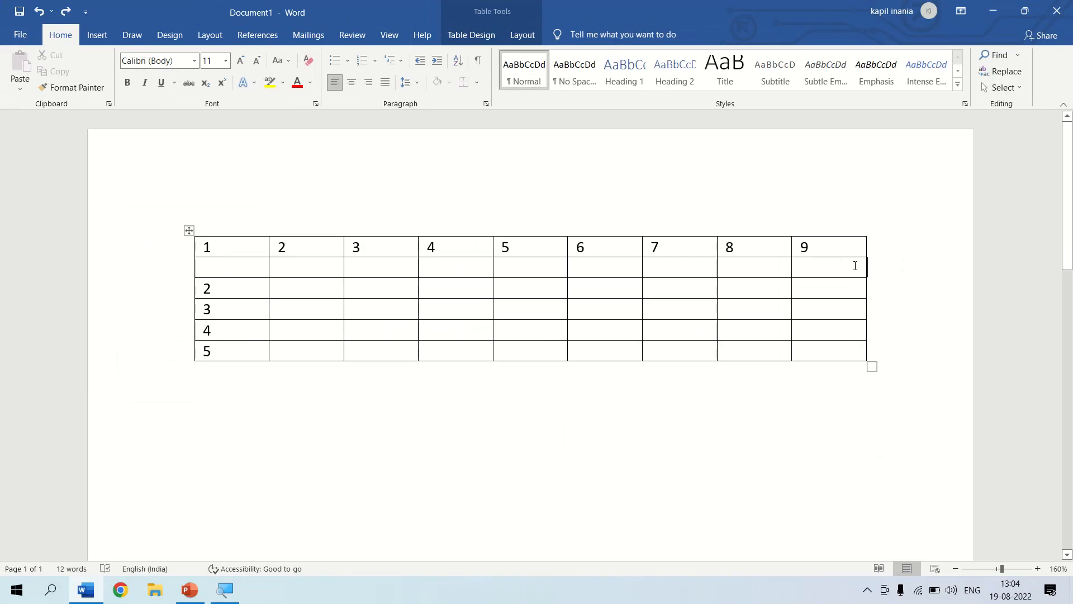
pyautogui.press('Return')
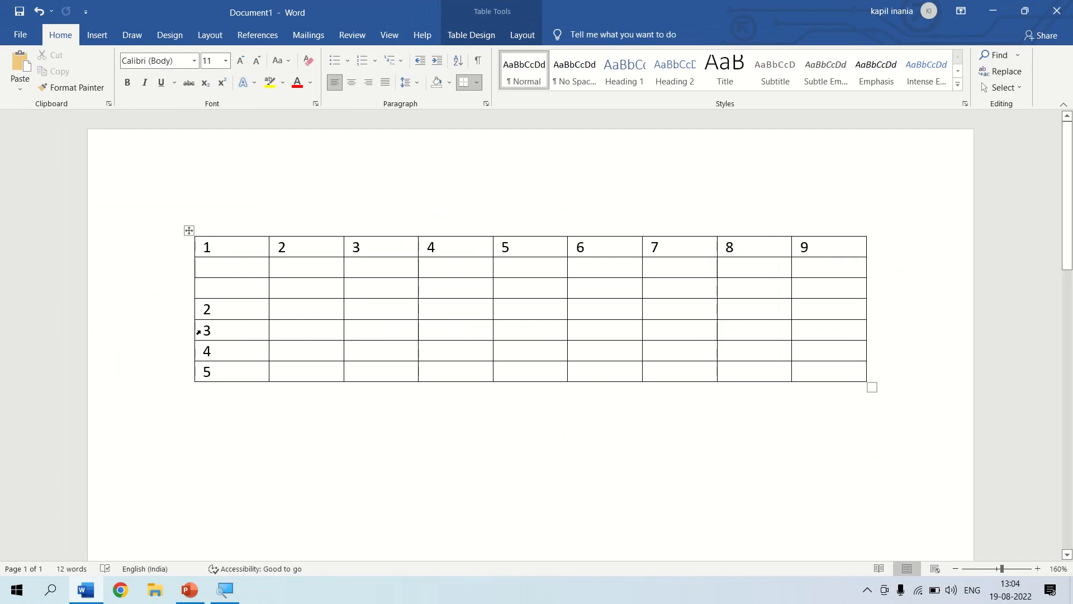
# Move the rows numbered 3 and 4 together below the row numbered 5.
pyautogui.moveTo(202, 332); pyautogui.dragTo(612, 384)
pyautogui.moveTo(855, 379); pyautogui.dragTo(858, 345)
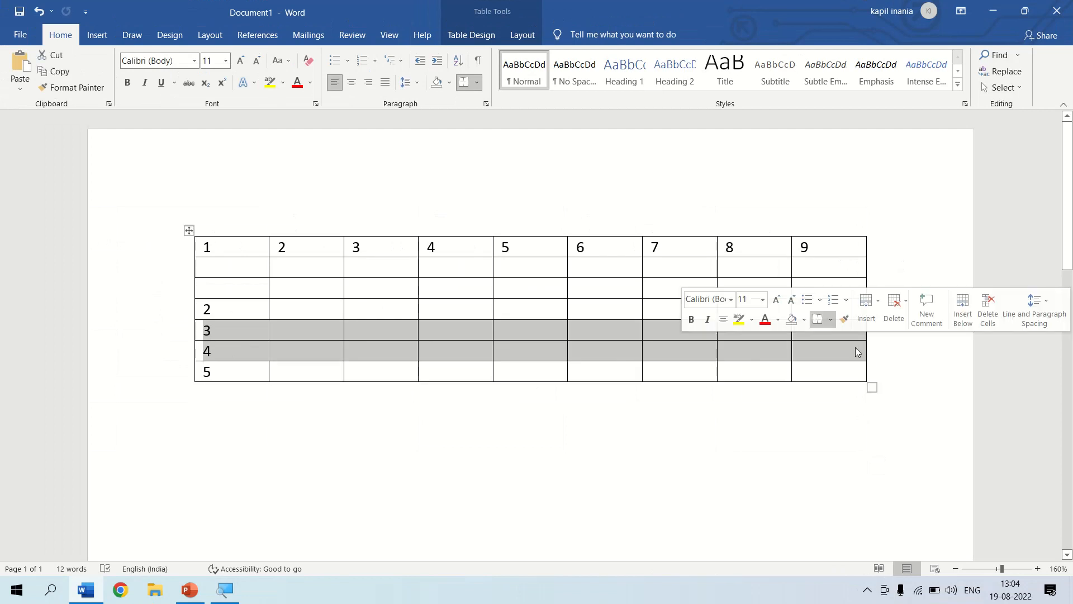
pyautogui.moveTo(224, 330); pyautogui.dragTo(223, 388)
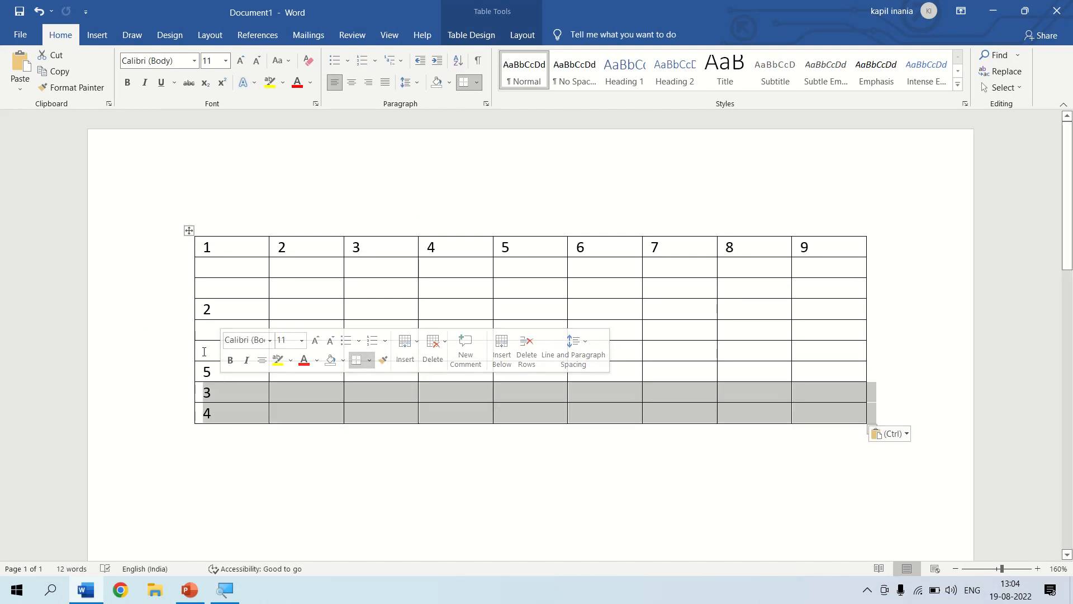
pyautogui.click(178, 333)
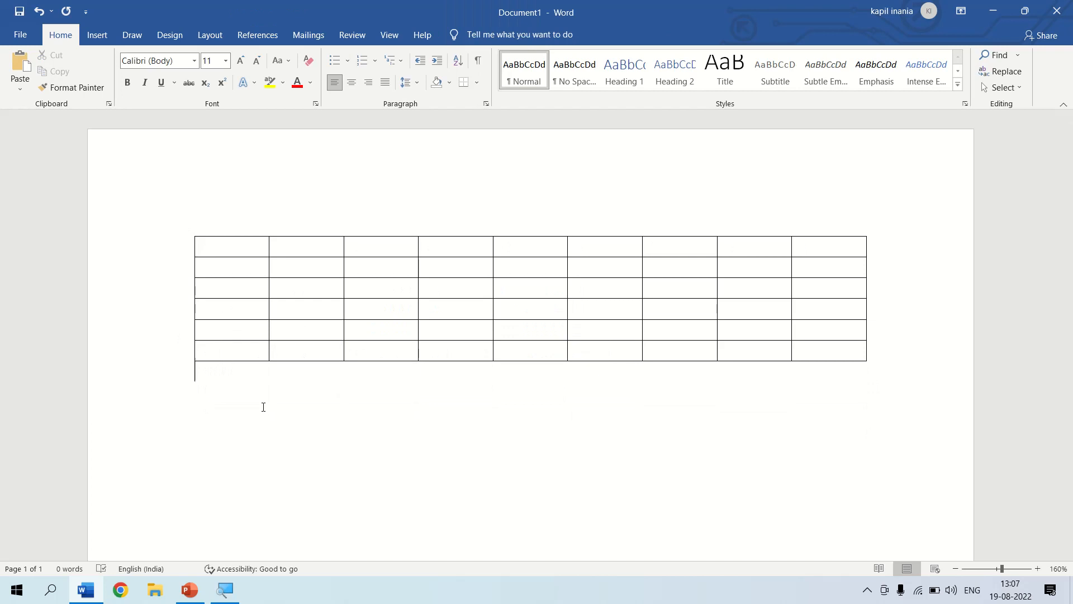
# Number the first-column cells of the blank six-row table 1 to 6 from top to bottom.
pyautogui.click(228, 242)
pyautogui.write('1')
pyautogui.press('Down')
pyautogui.write('2')
pyautogui.press('Down')
pyautogui.write('3')
pyautogui.press('Down')
pyautogui.write('4')
pyautogui.press('Down')
pyautogui.write('5')
pyautogui.press('Down')
pyautogui.write('6')
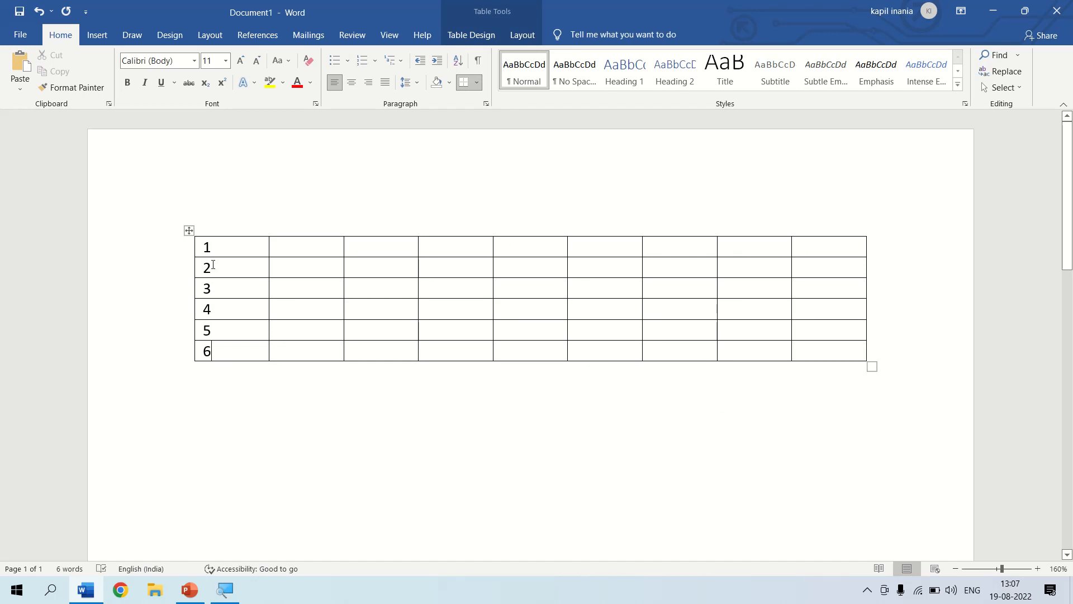
# Move the whole row numbered 2 down past row 6 and out of the table as a separate one-row table.
pyautogui.moveTo(207, 272)
pyautogui.mouseDown()
pyautogui.moveTo(307, 263)
pyautogui.moveTo(605, 291)
pyautogui.moveTo(771, 290)
pyautogui.moveTo(832, 274)
pyautogui.mouseUp()
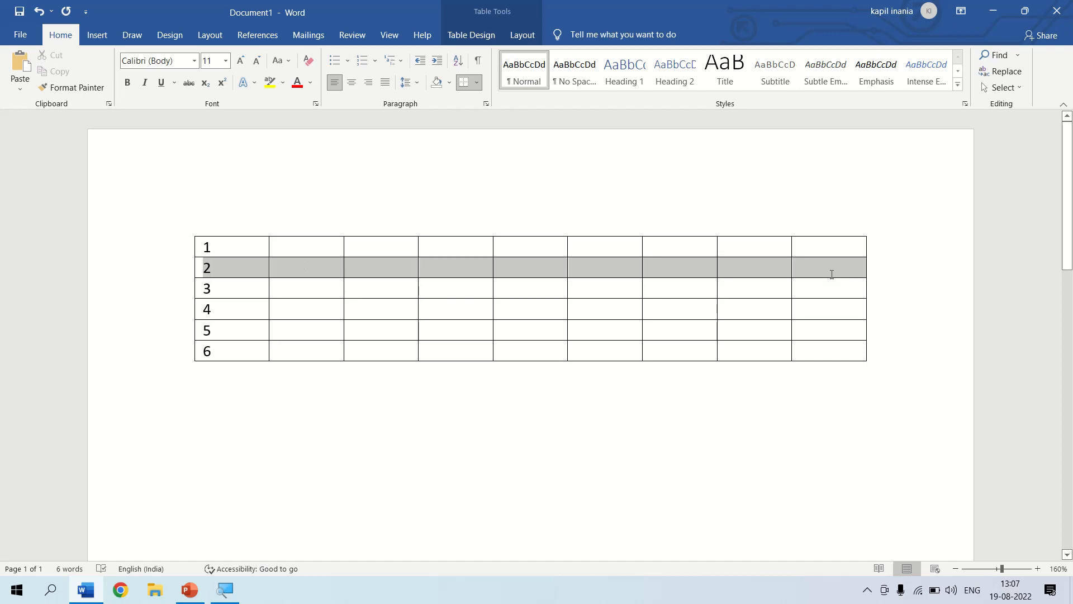
pyautogui.moveTo(831, 274); pyautogui.dragTo(838, 273)
pyautogui.hotkey('alt', 'shift', 'Down')
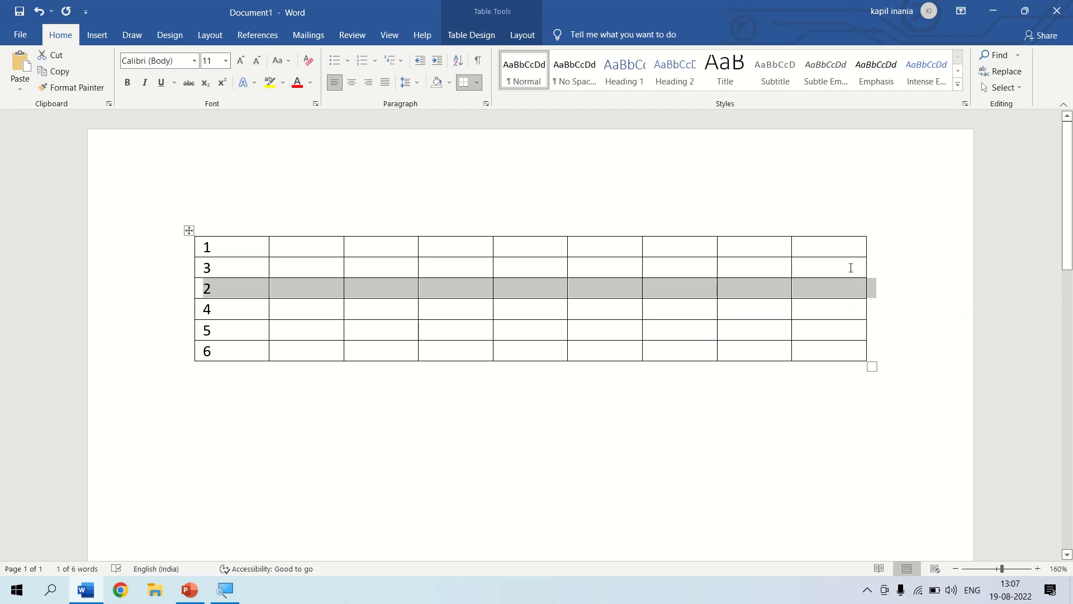
pyautogui.hotkey('alt', 'shift', 'Down')
pyautogui.hotkey('alt', 'shift', 'Down')
pyautogui.hotkey('alt', 'shift', 'Down')
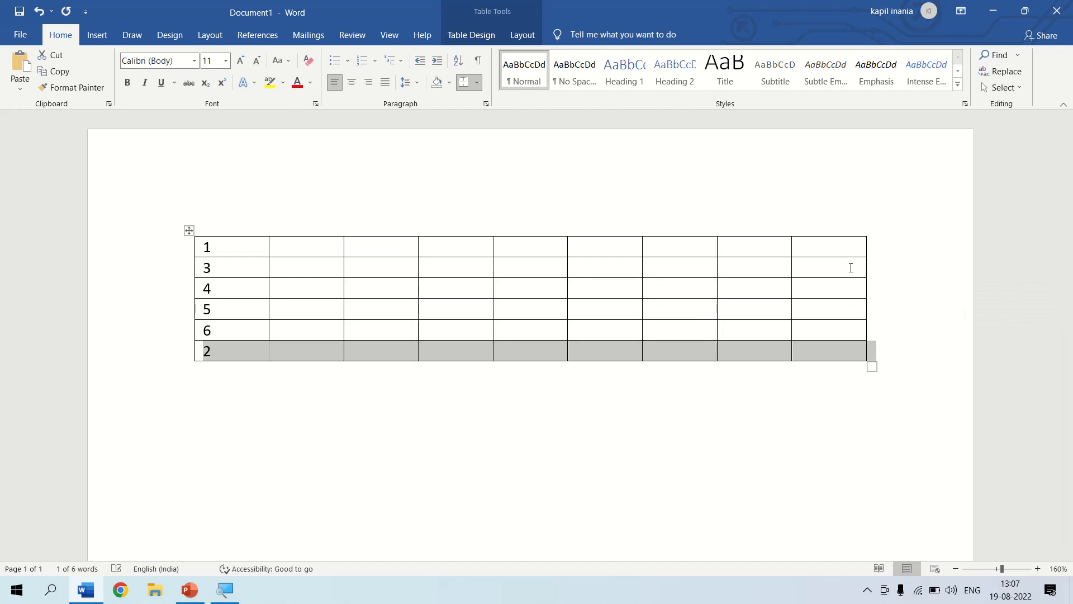
pyautogui.hotkey('alt', 'shift', 'Down')
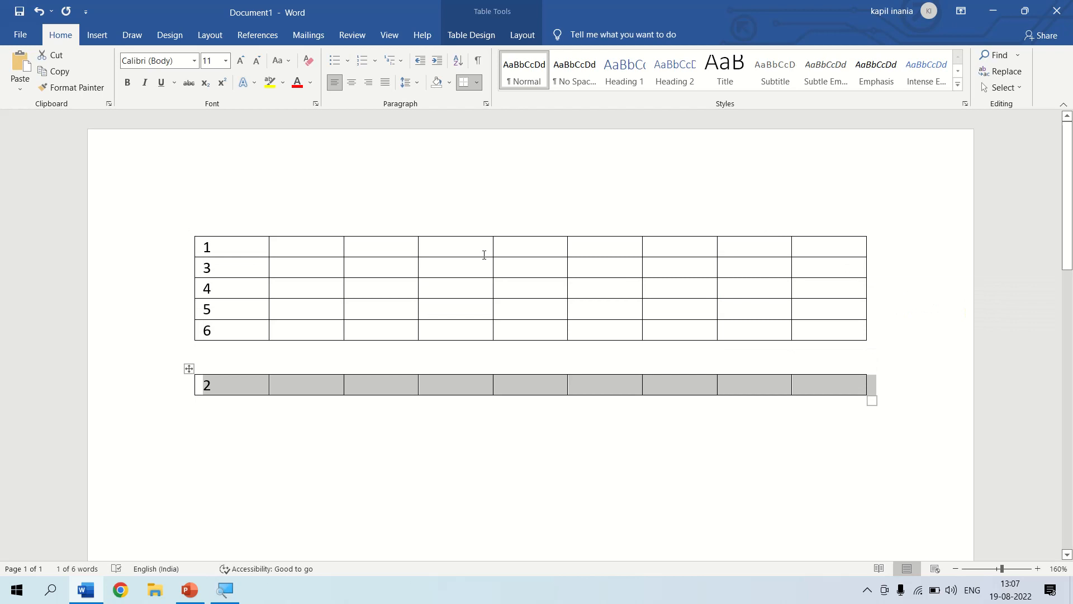
# Split the main table below the row numbered 1 and again below the row numbered 3.
pyautogui.click(871, 261)
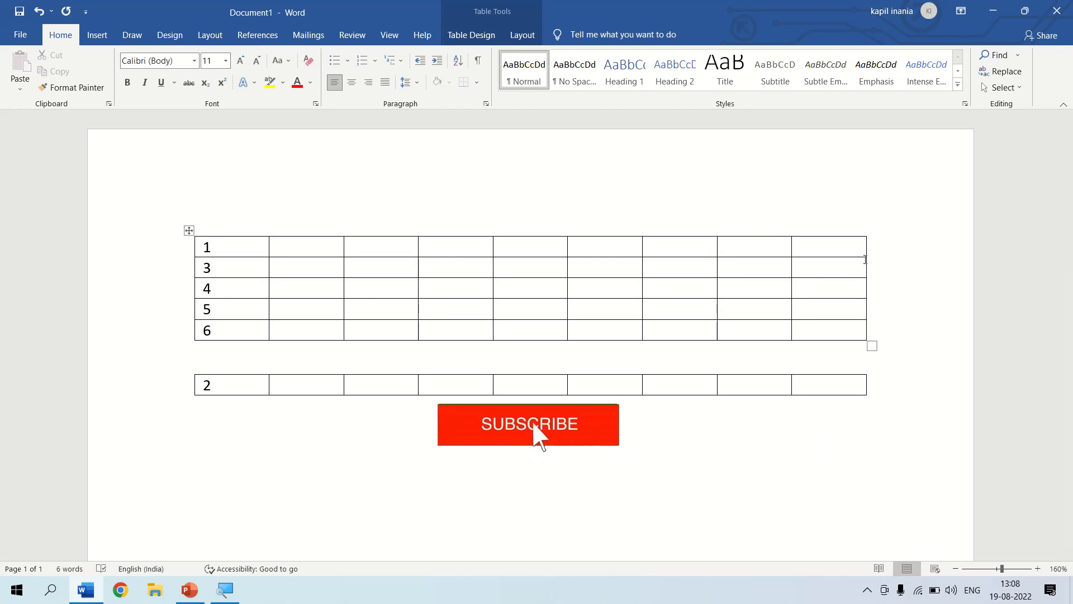
pyautogui.hotkey('ctrl', 'shift', 'Return')
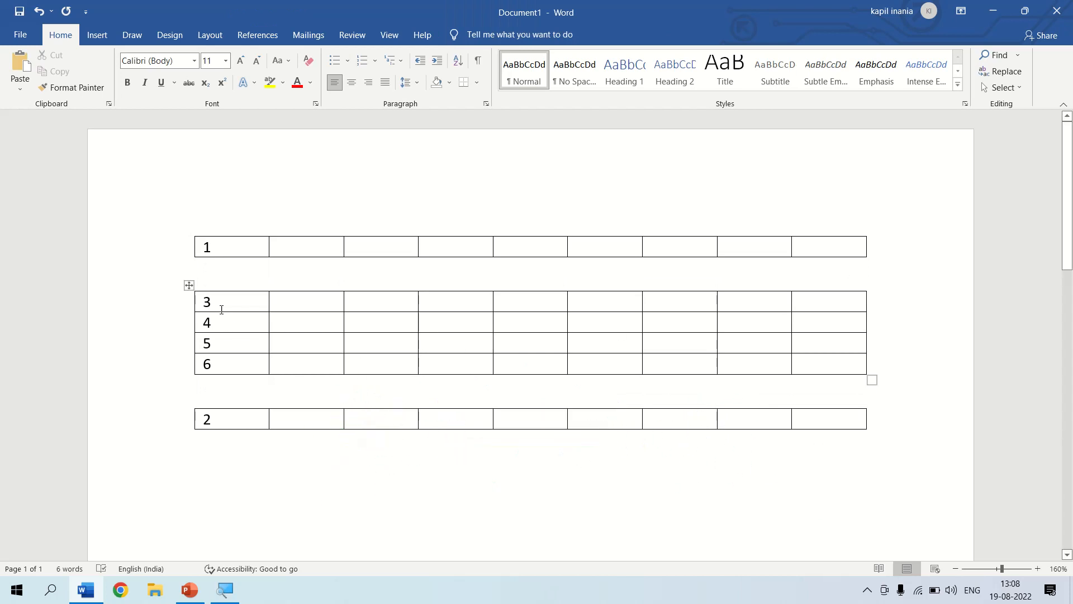
pyautogui.click(879, 316)
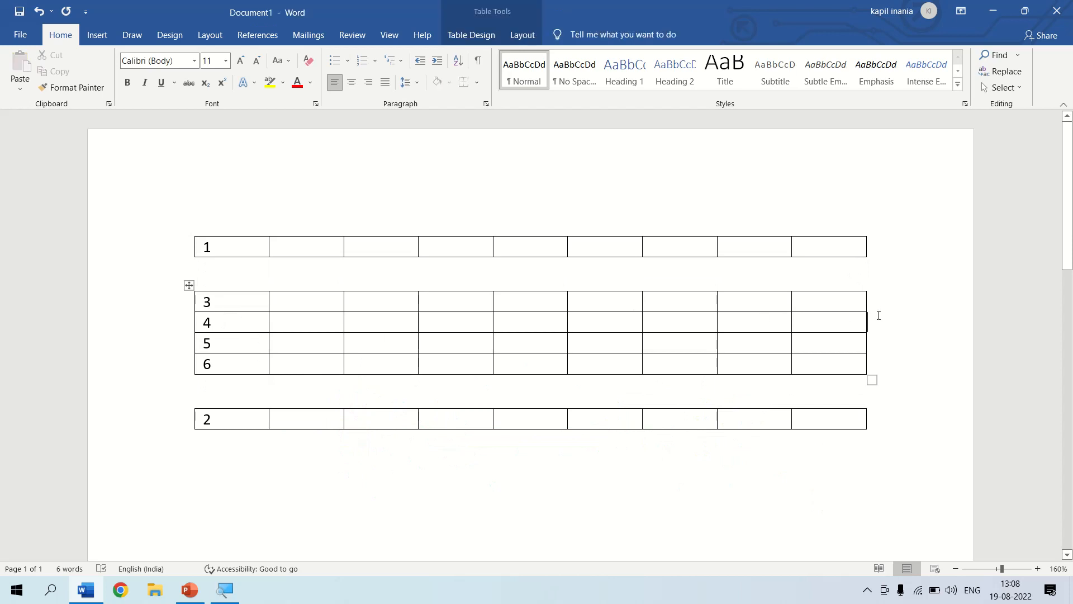
pyautogui.hotkey('ctrl', 'shift', 'Return')
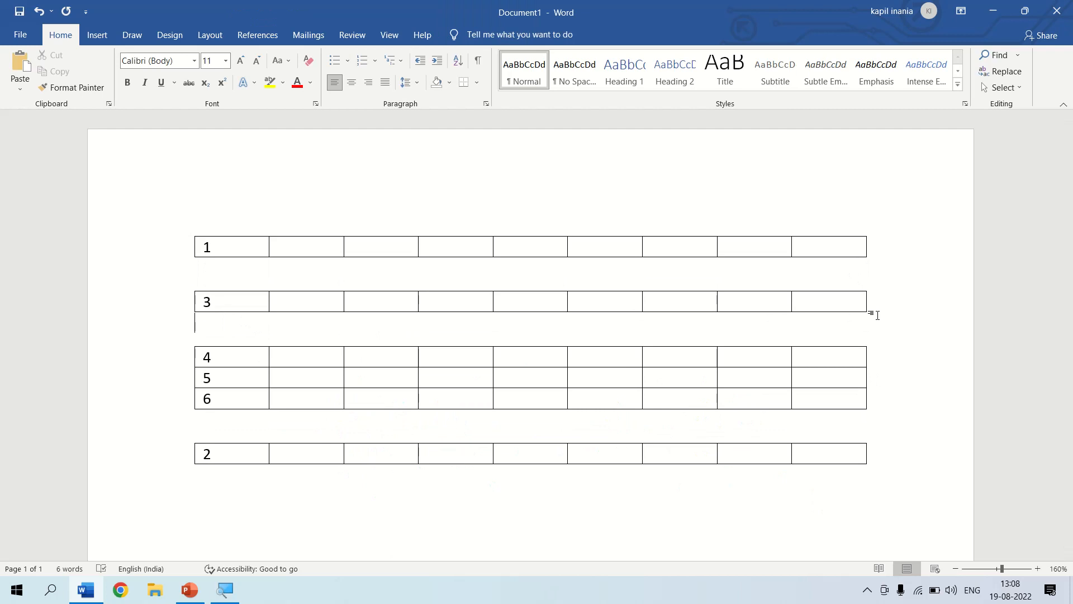
pyautogui.click(880, 354)
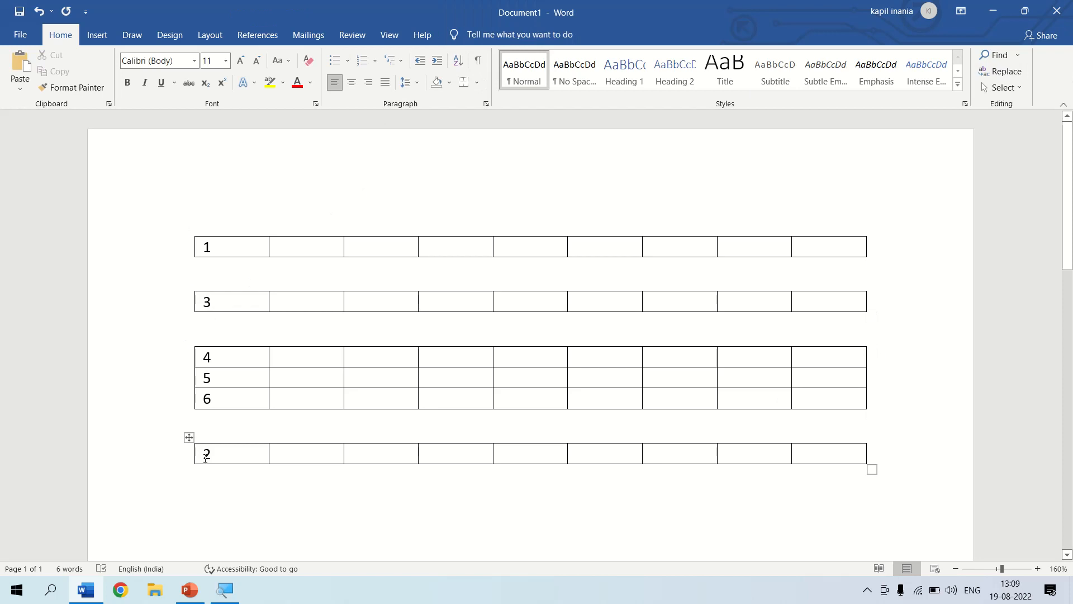
# Move the separate row numbered 2 up past the other tables so it joins directly below row 1.
pyautogui.moveTo(204, 456); pyautogui.dragTo(895, 459)
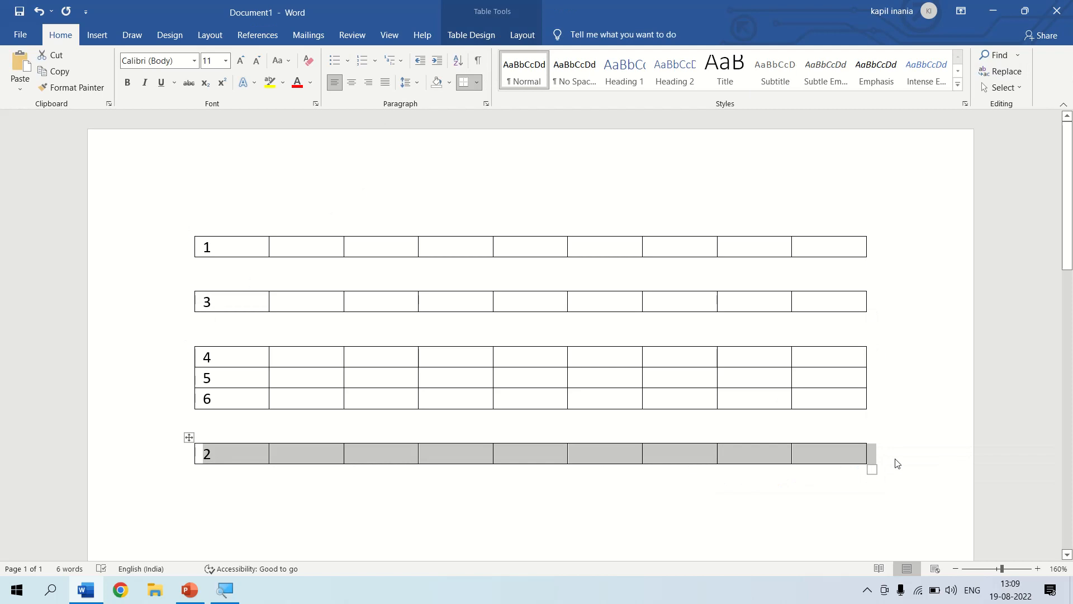
pyautogui.hotkey('alt', 'shift', 'Up')
pyautogui.hotkey('alt', 'shift', 'Up')
pyautogui.hotkey('alt', 'shift', 'Up')
pyautogui.hotkey('alt', 'shift', 'Up')
pyautogui.hotkey('alt', 'shift', 'Up')
pyautogui.hotkey('alt', 'shift', 'Up')
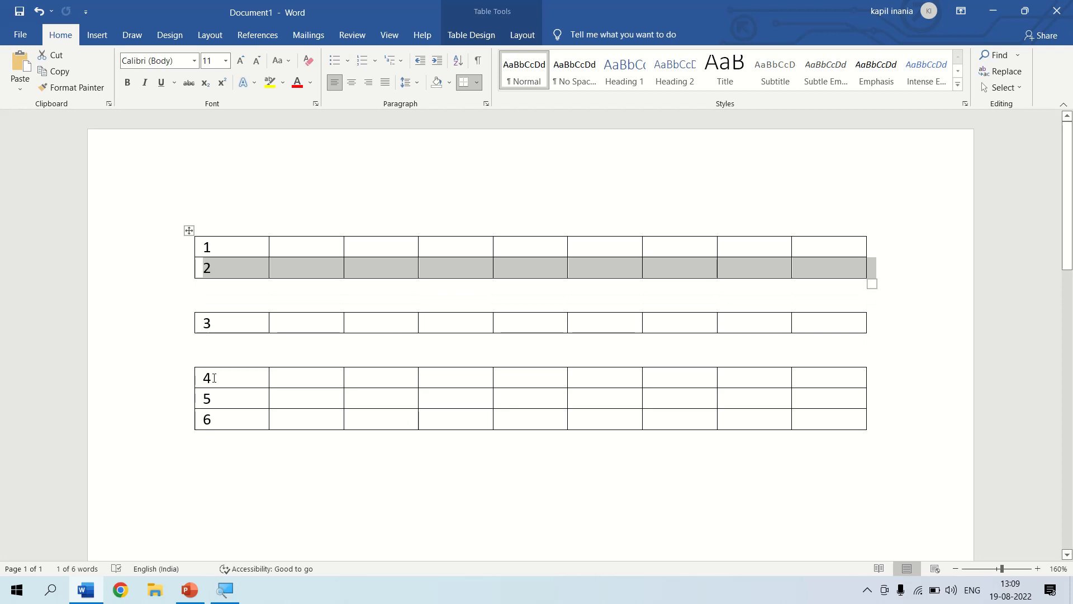
# Move the rows numbered 4 to 6 up to join them to the table containing row 3.
pyautogui.moveTo(200, 380); pyautogui.dragTo(409, 441)
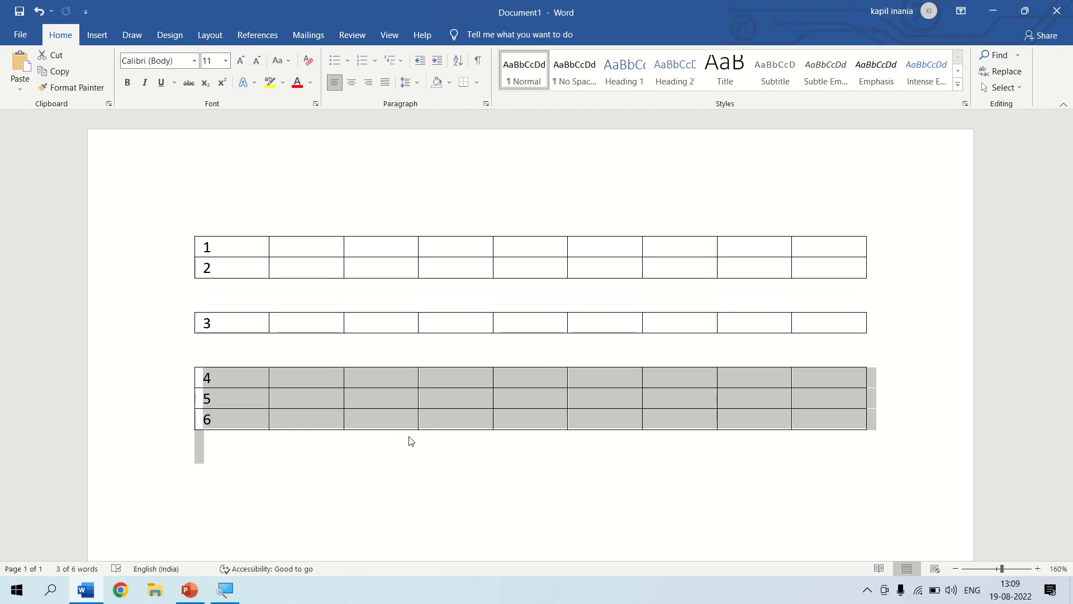
pyautogui.hotkey('alt', 'shift', 'Up')
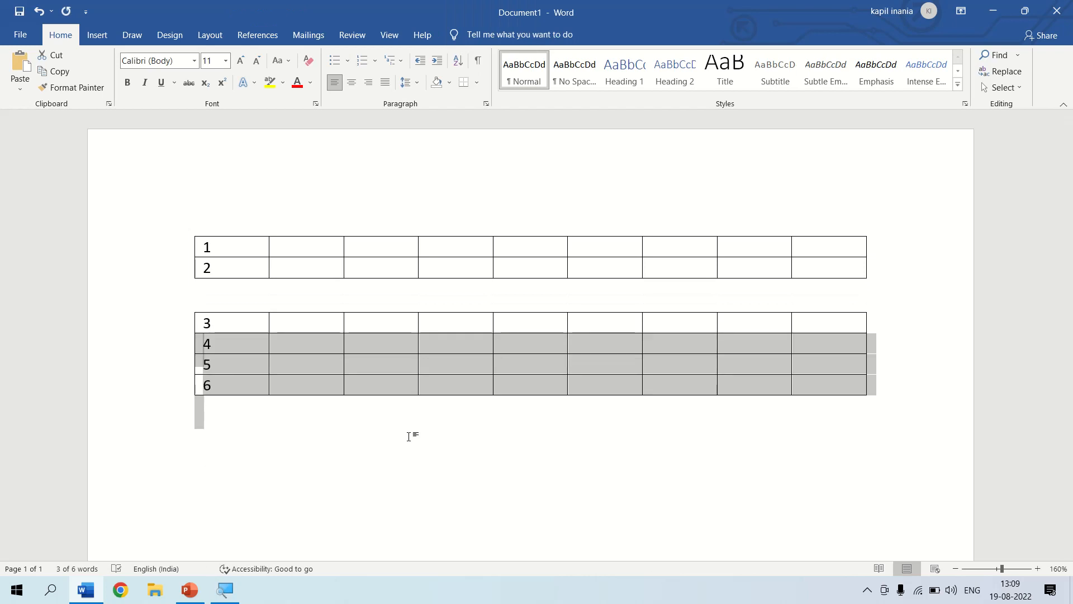
# Move the rows numbered 3 to 6 up so they join the table containing rows 1 and 2.
pyautogui.moveTo(207, 326); pyautogui.dragTo(836, 408)
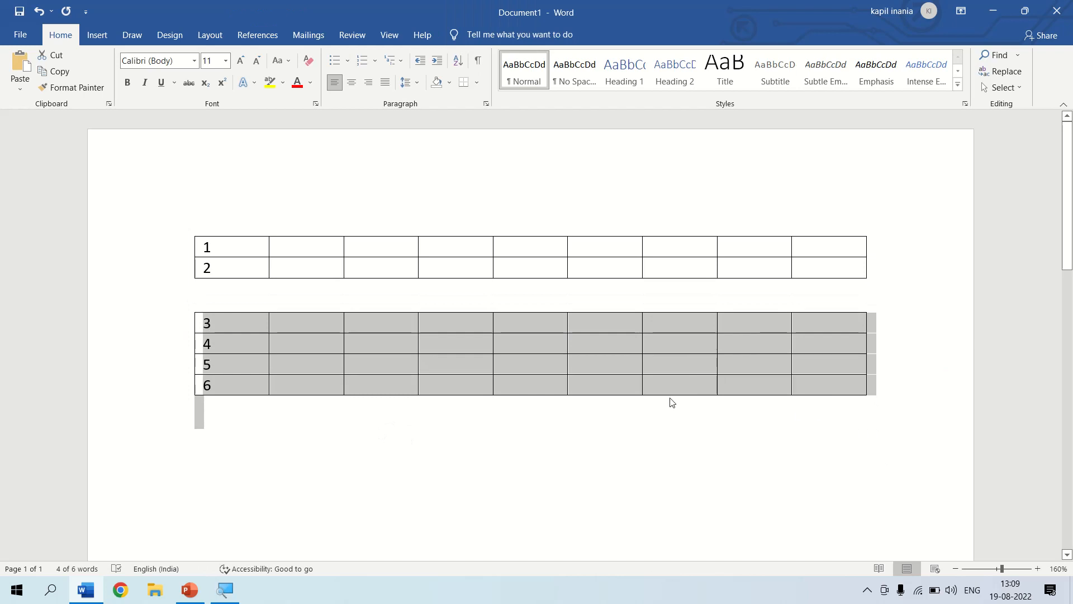
pyautogui.press('alt')
pyautogui.press('alt')
pyautogui.hotkey('alt', 'shift', 'Up')
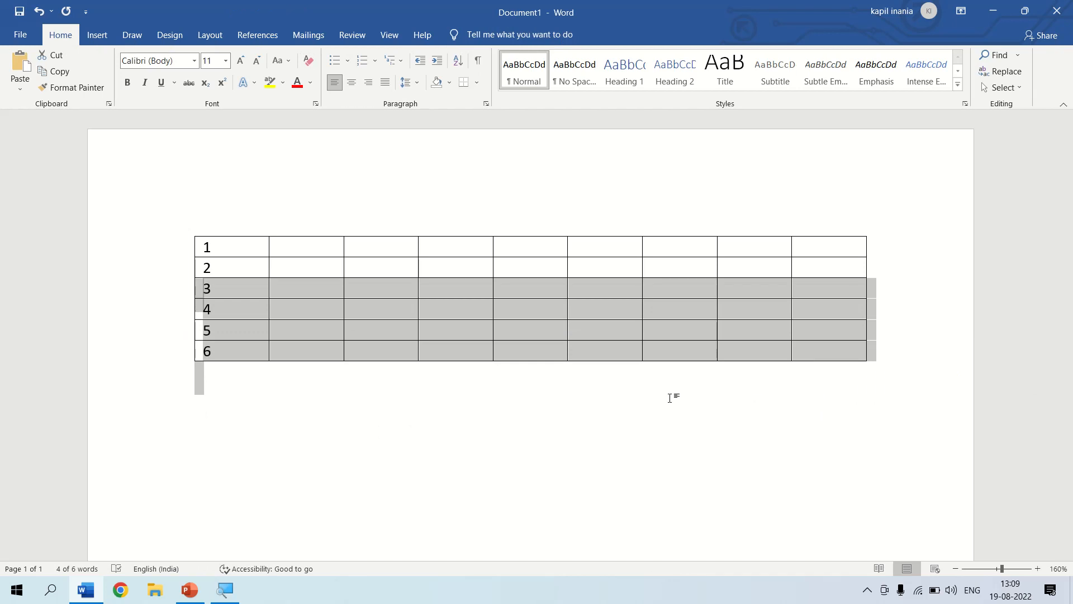
# Fill the second to fifth cells of the row numbered 1 with four people's first names, one per cell.
pyautogui.click(295, 245)
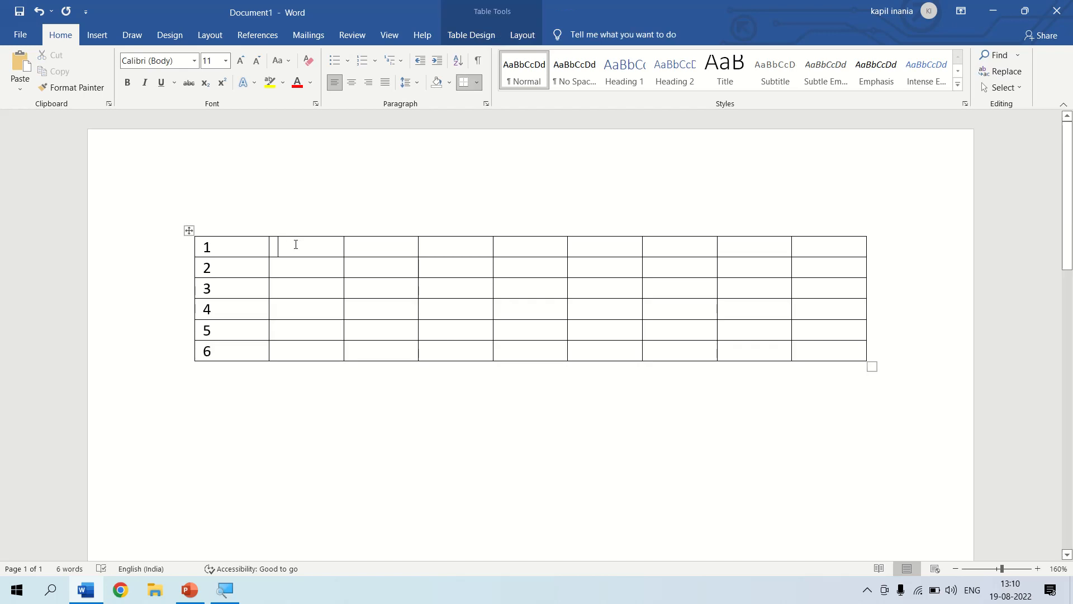
pyautogui.write('kapil')
pyautogui.press('Tab')
pyautogui.write('Ram')
pyautogui.press('Tab')
pyautogui.write('sita')
pyautogui.press('Tab')
pyautogui.write('Geeta')
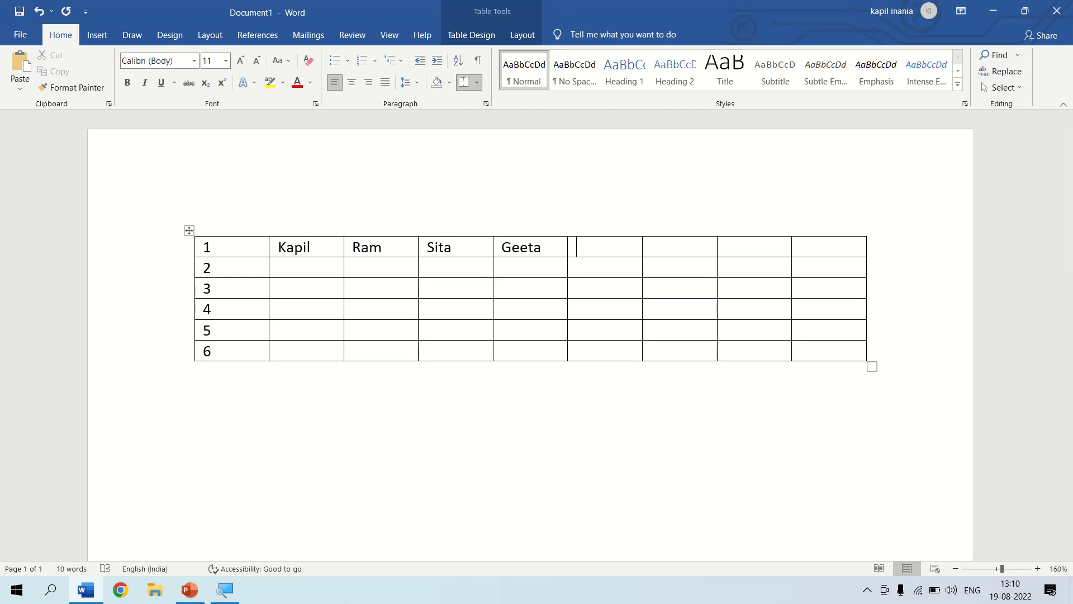
# Merge the first five cells of the row numbered 1 into a single cell.
pyautogui.moveTo(210, 246); pyautogui.dragTo(545, 248)
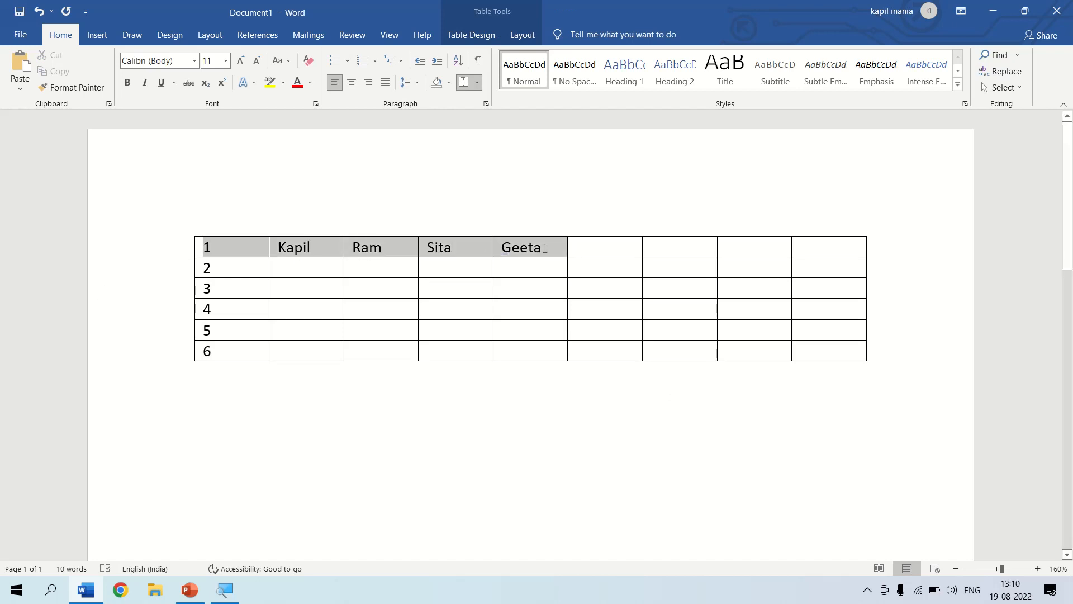
pyautogui.rightClick(404, 243)
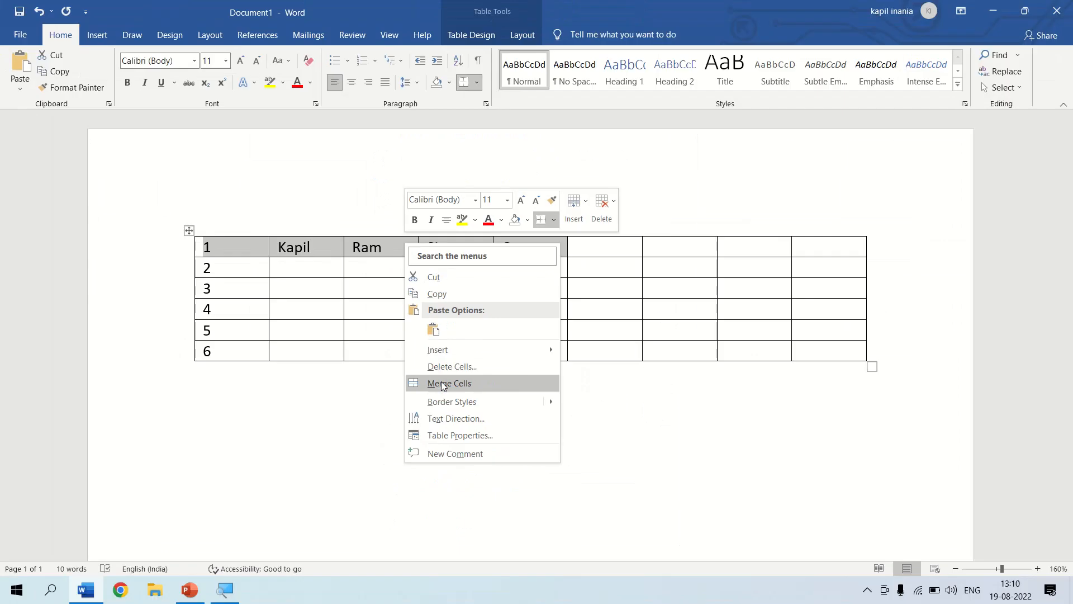
pyautogui.click(442, 384)
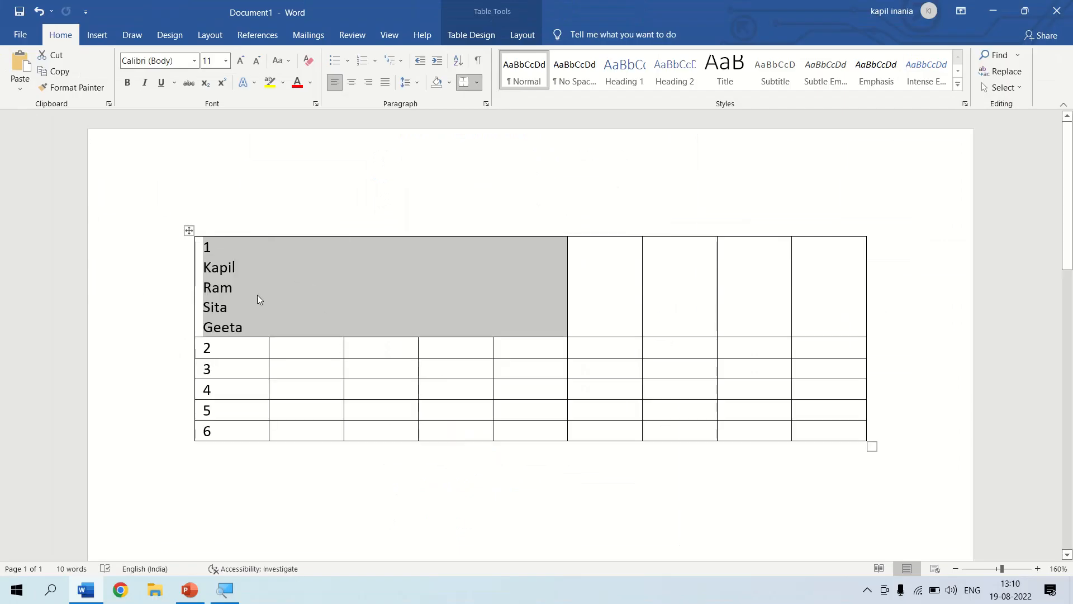
pyautogui.click(143, 285)
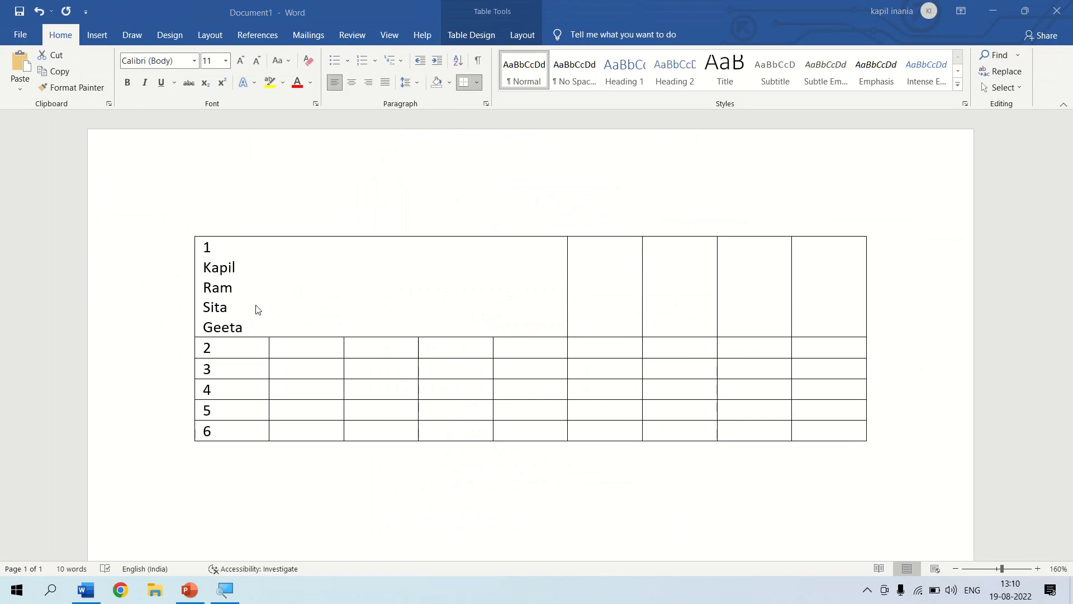
# Use Draw Table to add vertical borders inside the merged cell, dividing it back into five cells aligned with the columns below.
pyautogui.click(99, 34)
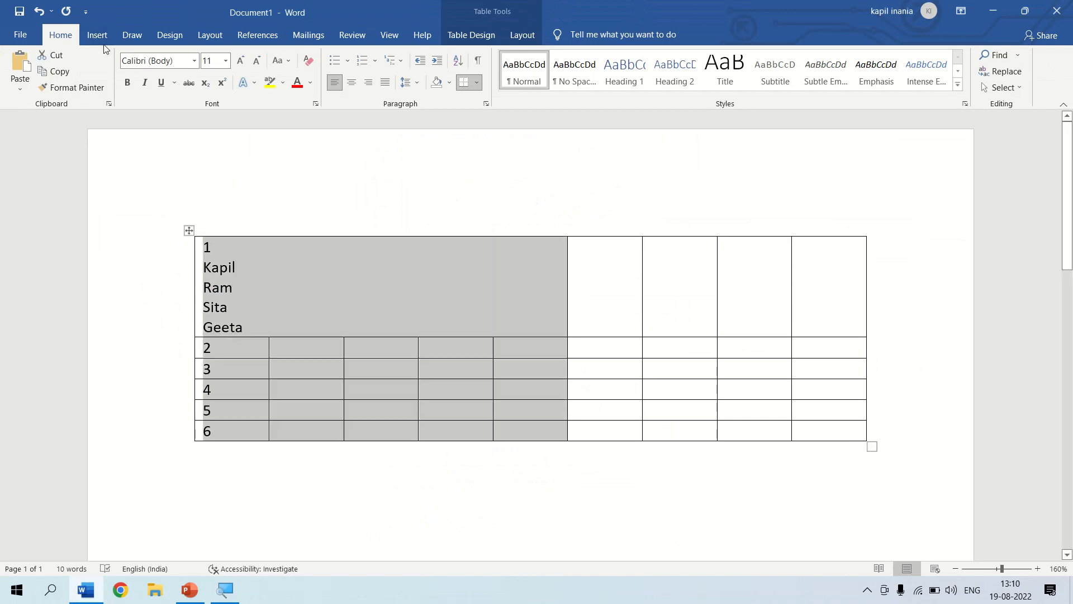
pyautogui.click(106, 36)
pyautogui.click(105, 89)
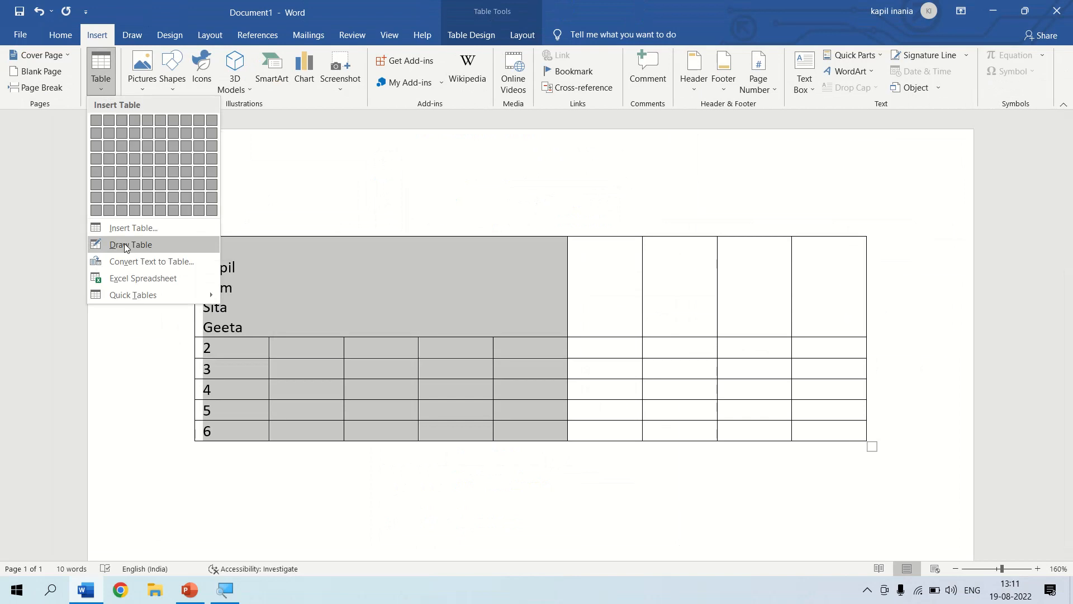
pyautogui.click(134, 241)
pyautogui.click(276, 237)
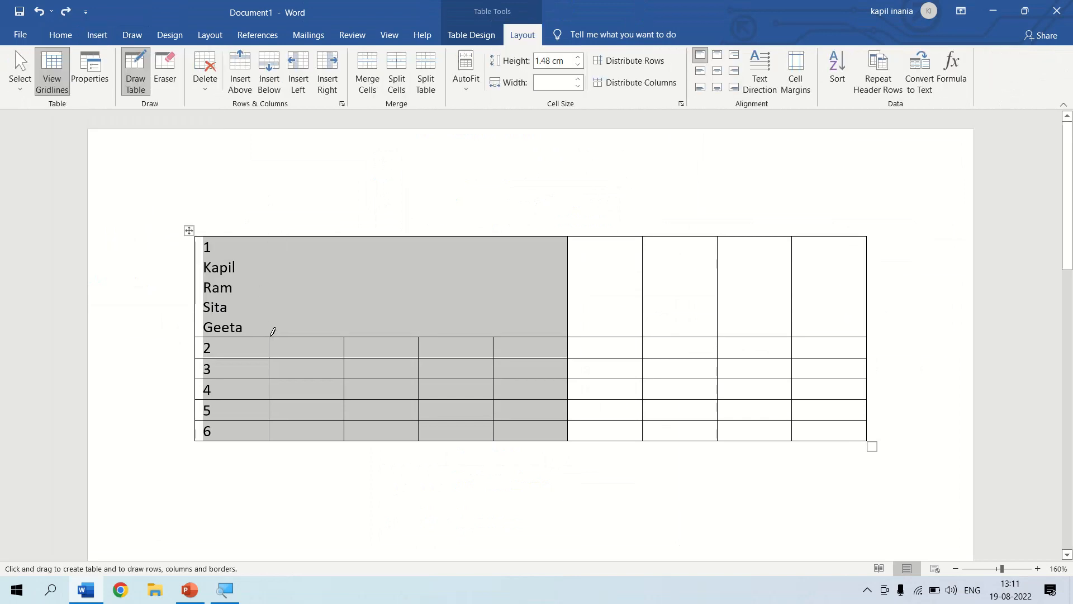
pyautogui.moveTo(268, 313); pyautogui.dragTo(280, 242)
pyautogui.moveTo(347, 307); pyautogui.dragTo(353, 242)
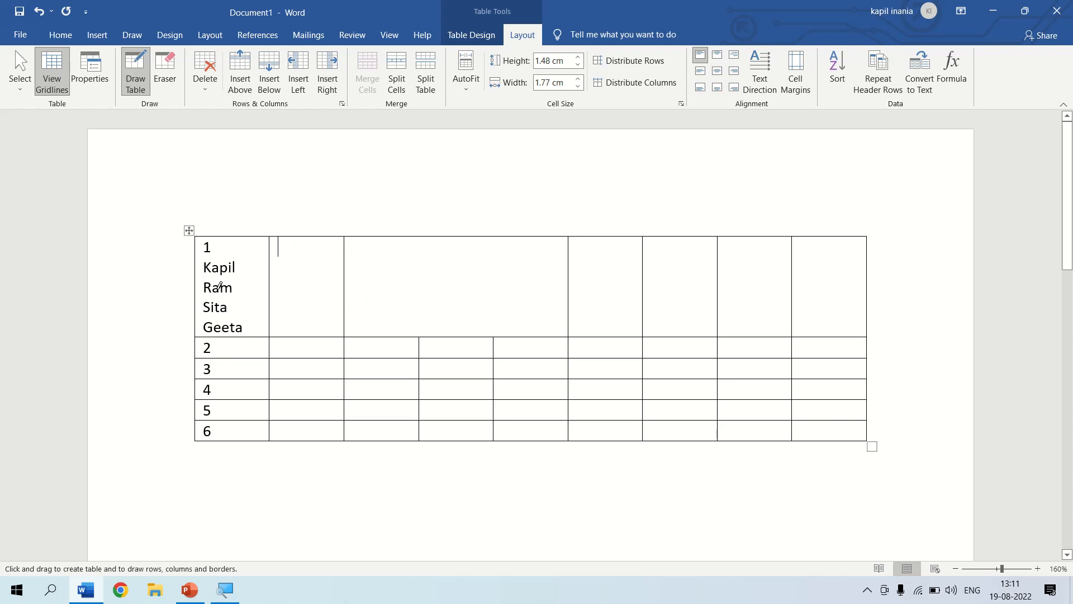
pyautogui.moveTo(424, 320); pyautogui.dragTo(423, 232)
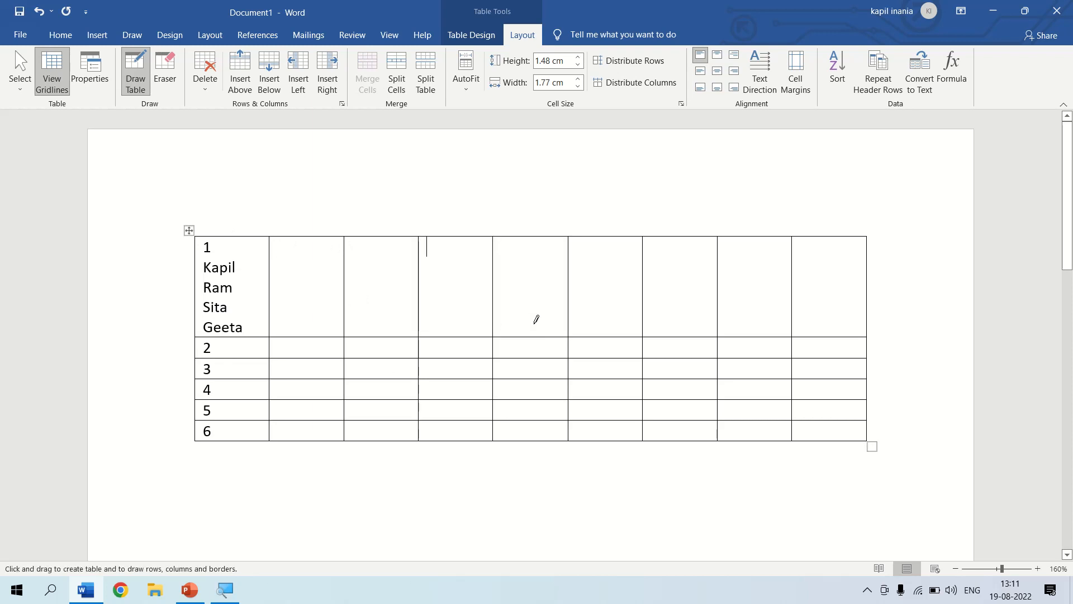
pyautogui.press('Escape')
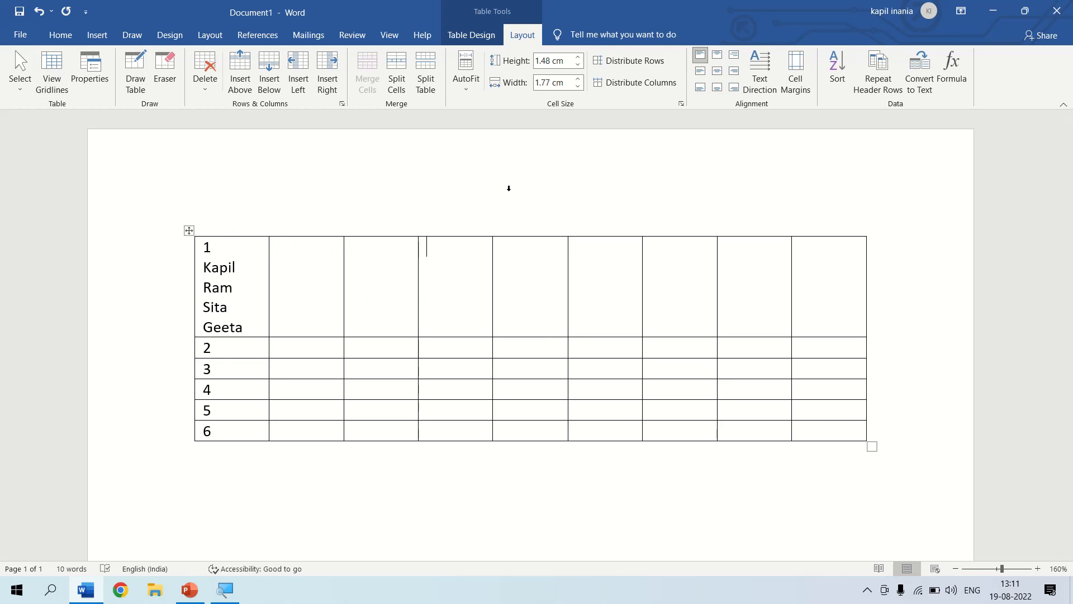
# Enter the text "This is web and this hava" in the third cell of the first row.
pyautogui.click(365, 289)
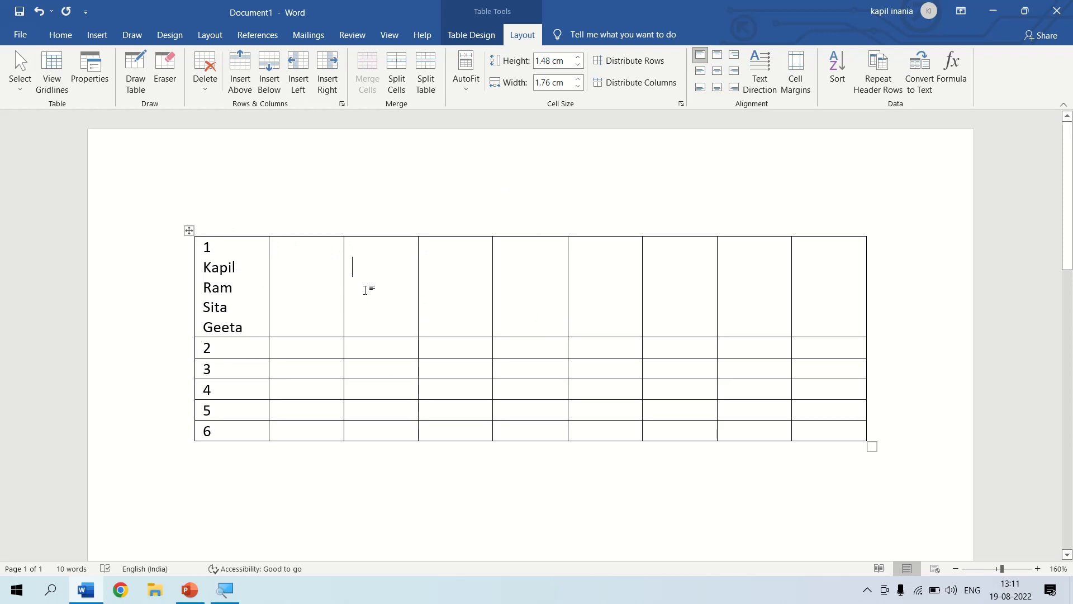
pyautogui.write('Kapil')
pyautogui.press('BackSpace')
pyautogui.press('BackSpace')
pyautogui.press('BackSpace')
pyautogui.press('BackSpace')
pyautogui.press('BackSpace')
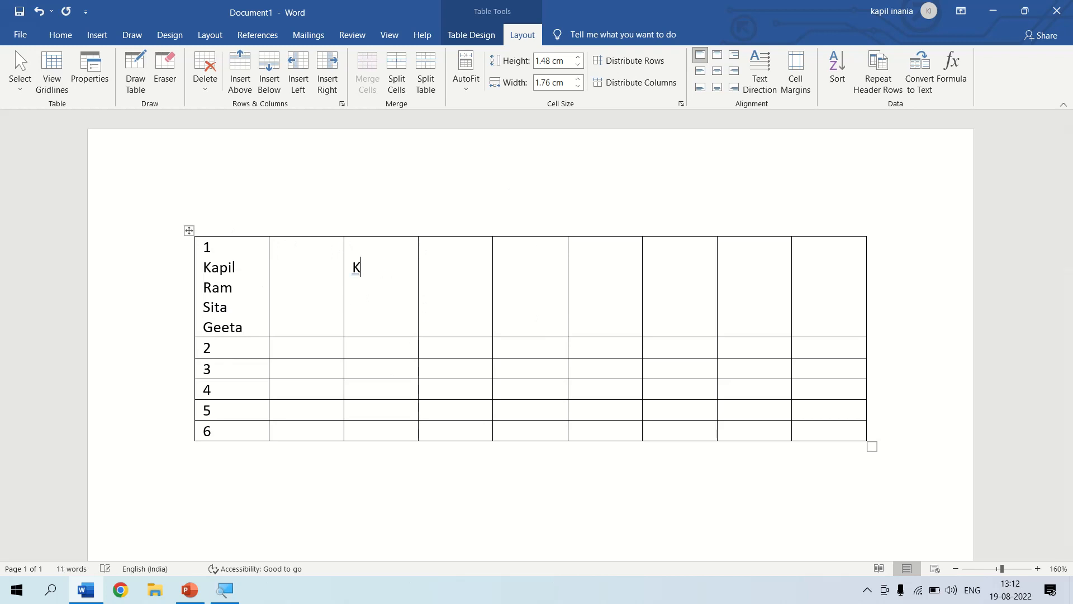
pyautogui.write('This is web a')
pyautogui.write('bd')
pyautogui.press('BackSpace')
pyautogui.press('BackSpace')
pyautogui.write('nd this hava')
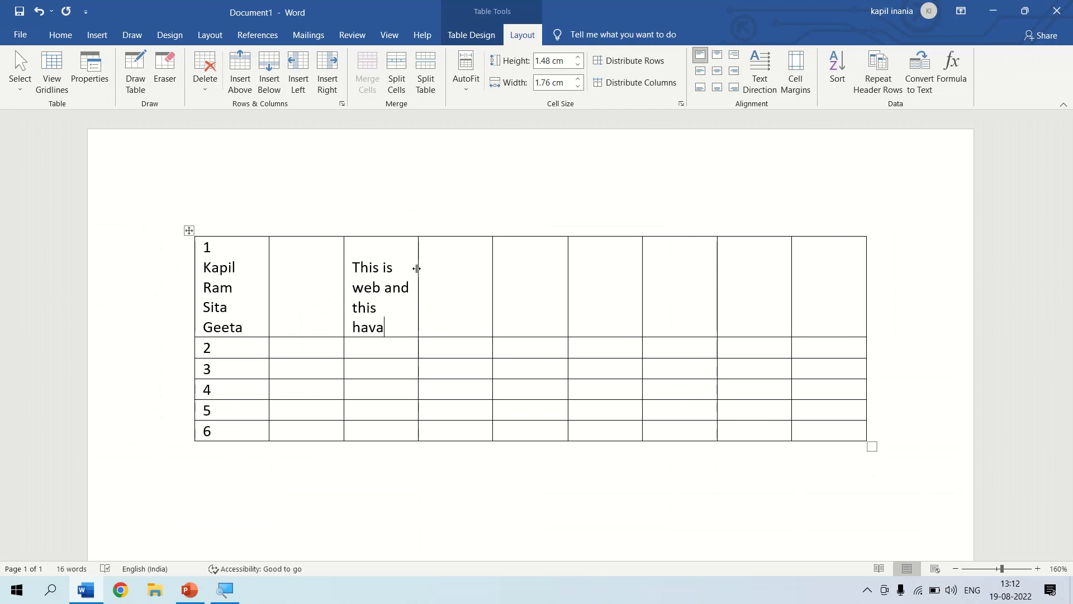
# Widen the third column to about 4.46 cm so its text fits on one line, and distribute the six columns after it evenly.
pyautogui.moveTo(416, 268); pyautogui.dragTo(480, 260)
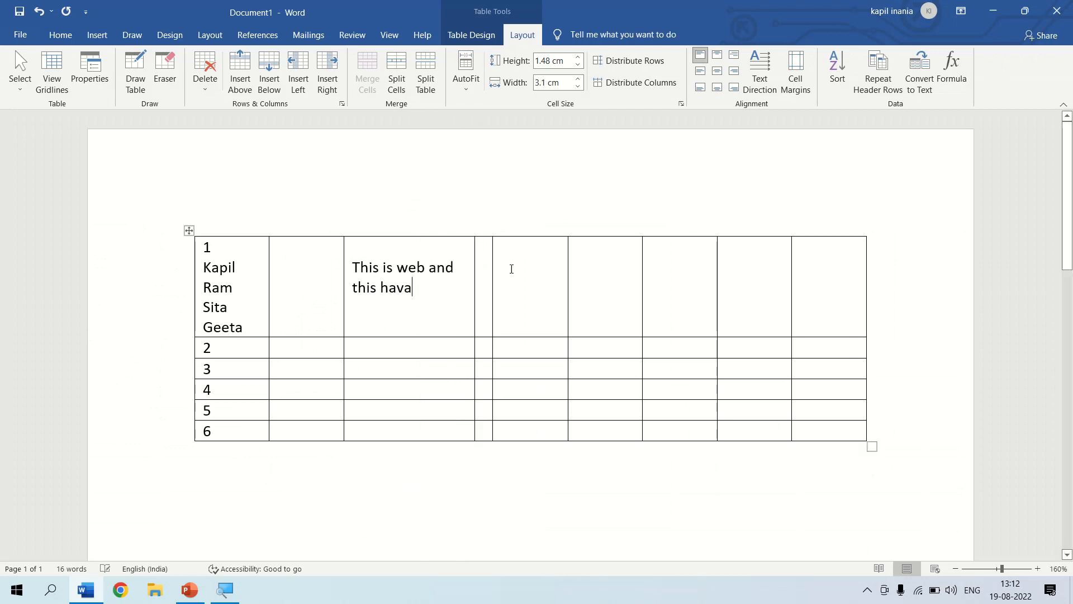
pyautogui.moveTo(473, 268); pyautogui.dragTo(531, 268)
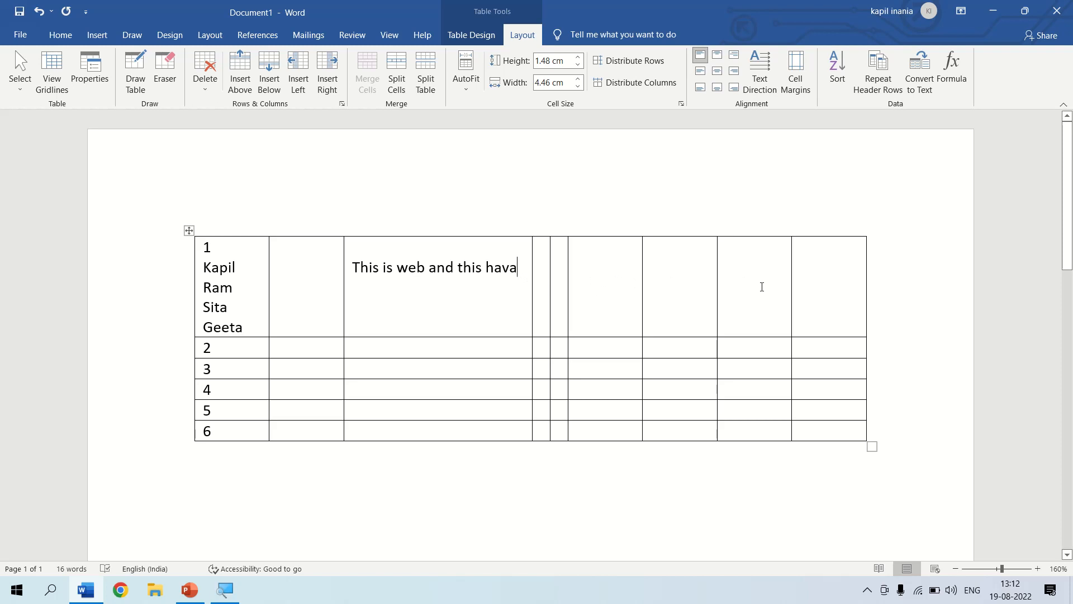
pyautogui.moveTo(549, 273); pyautogui.dragTo(822, 441)
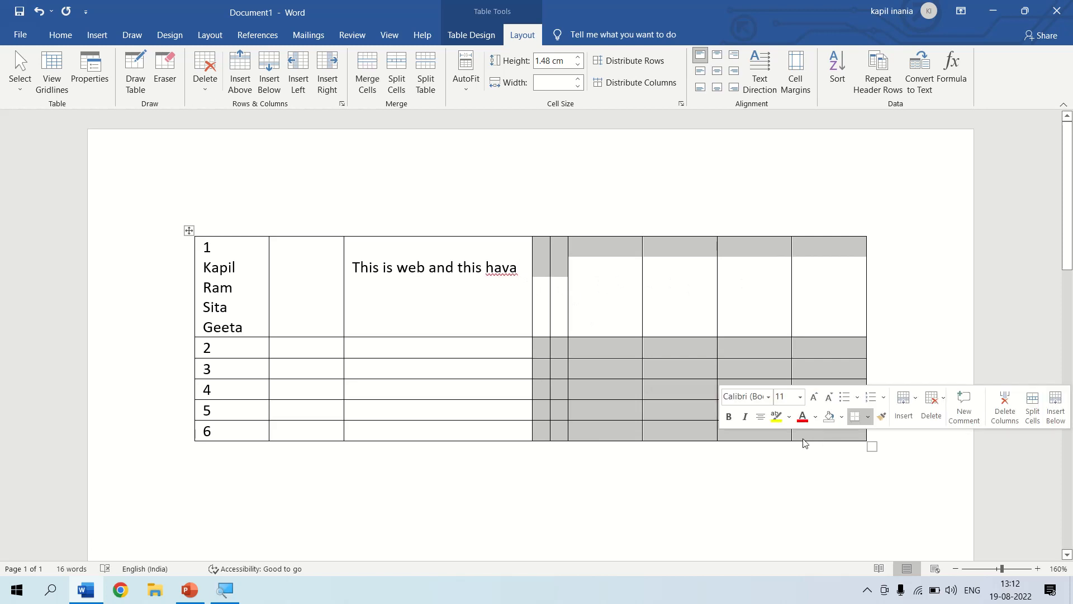
pyautogui.rightClick(617, 269)
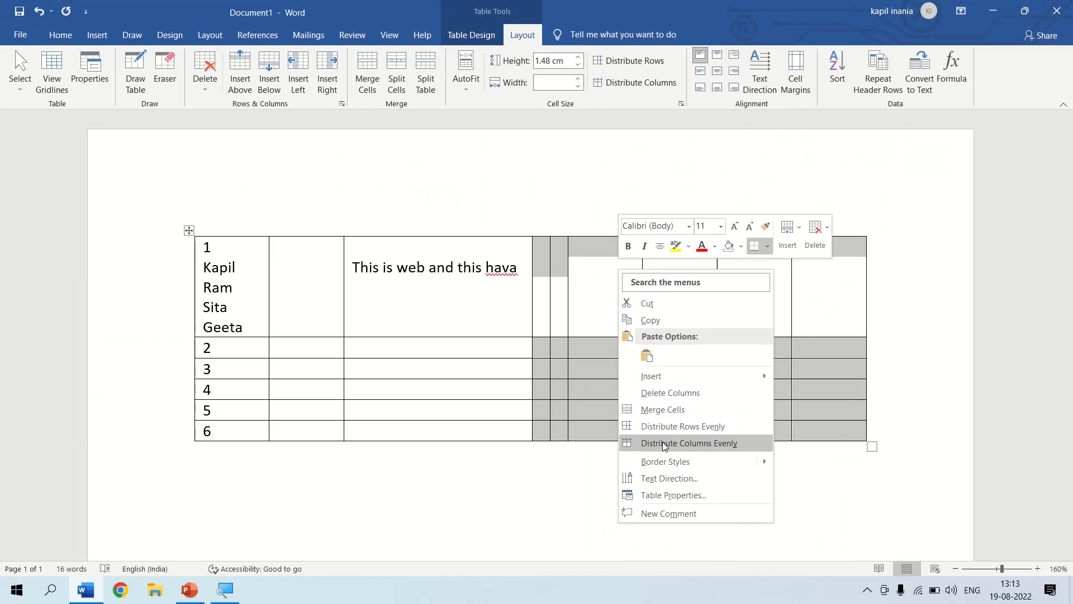
pyautogui.click(664, 445)
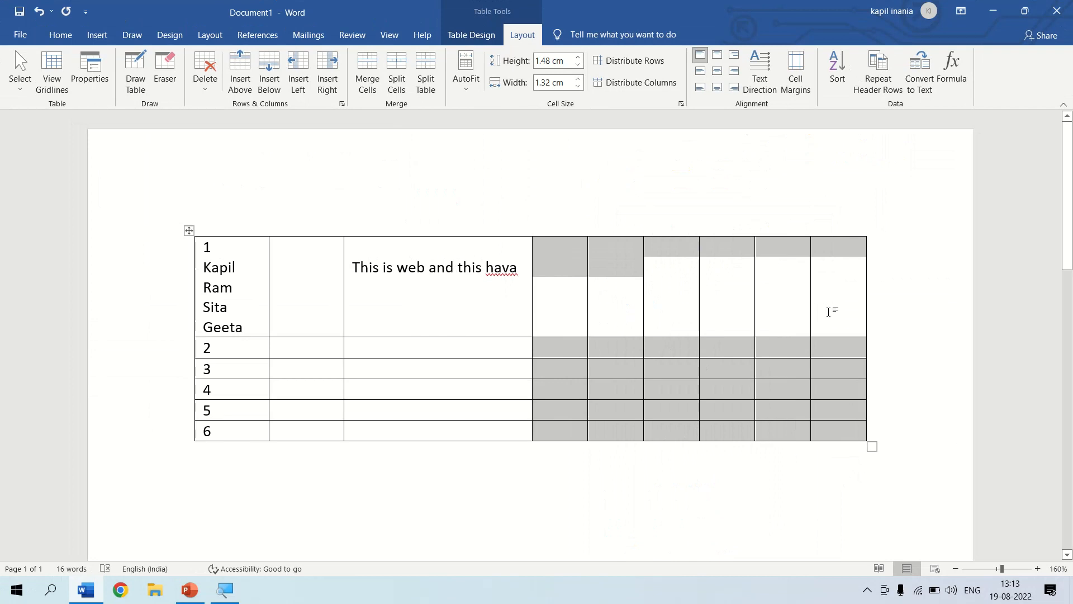
pyautogui.click(464, 231)
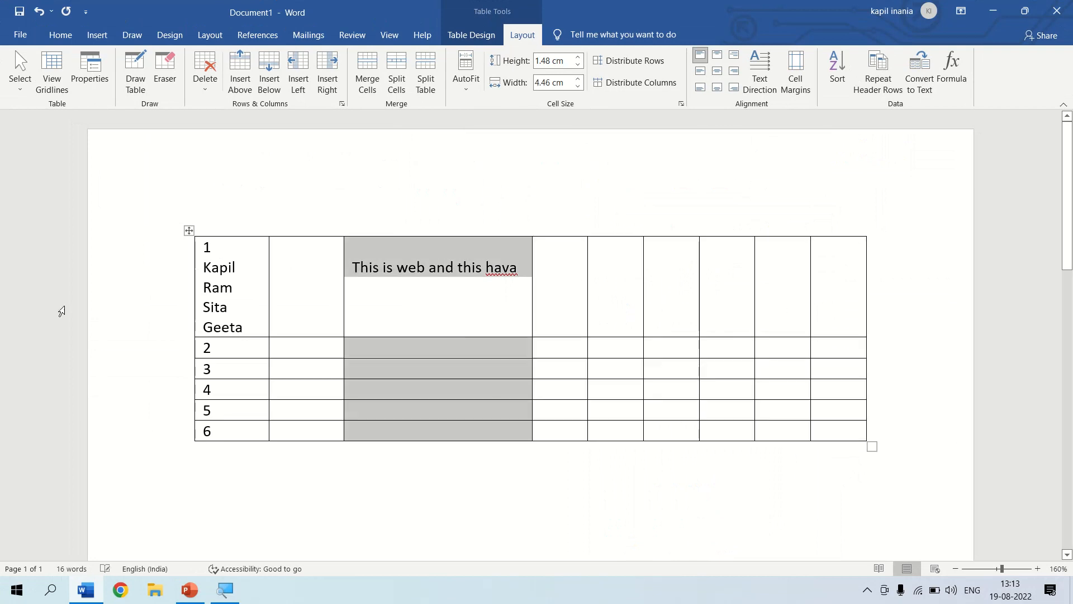
pyautogui.click(101, 292)
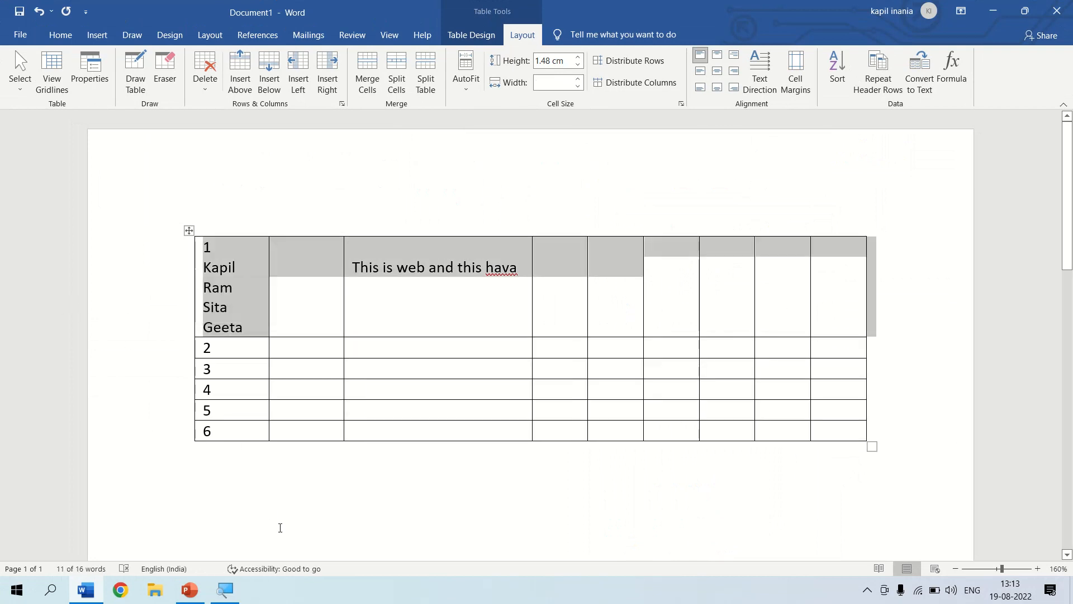
pyautogui.click(268, 494)
# Distribute all six table rows evenly so they share the same height.
pyautogui.moveTo(209, 250); pyautogui.dragTo(225, 436)
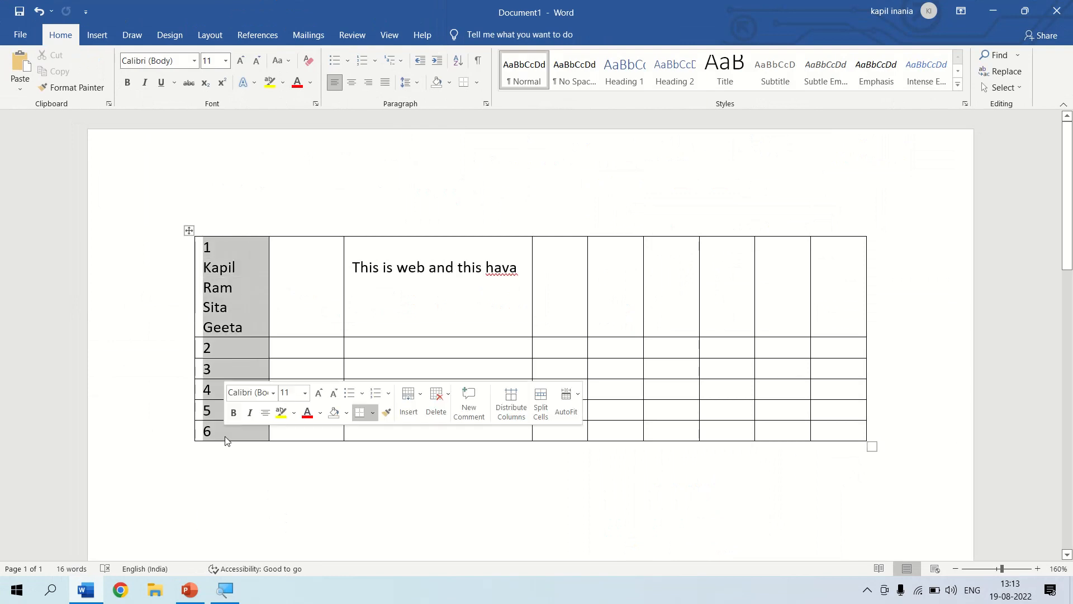
pyautogui.rightClick(227, 349)
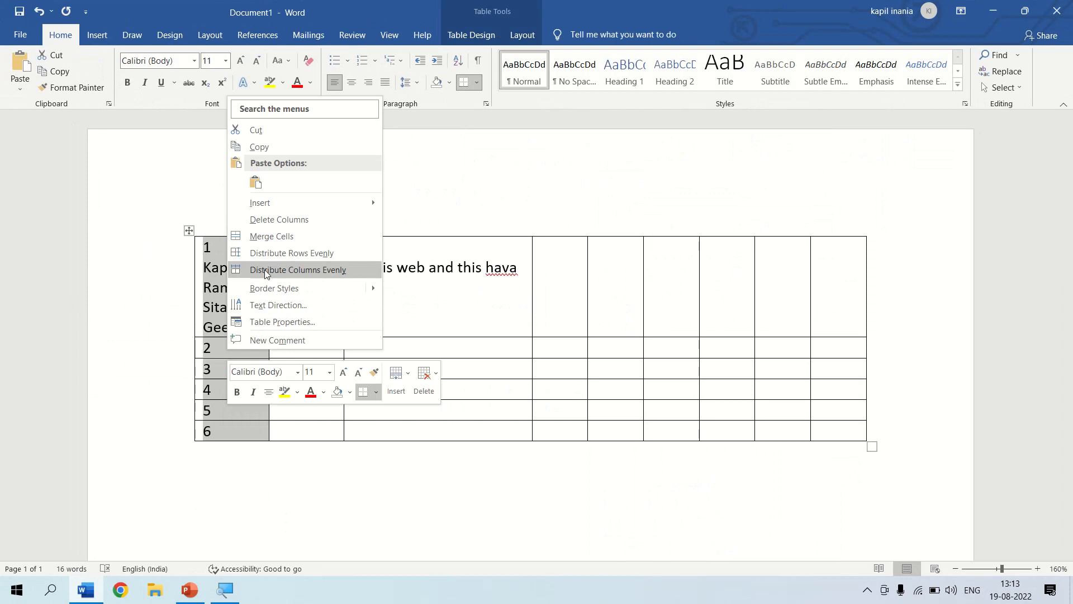
pyautogui.click(277, 253)
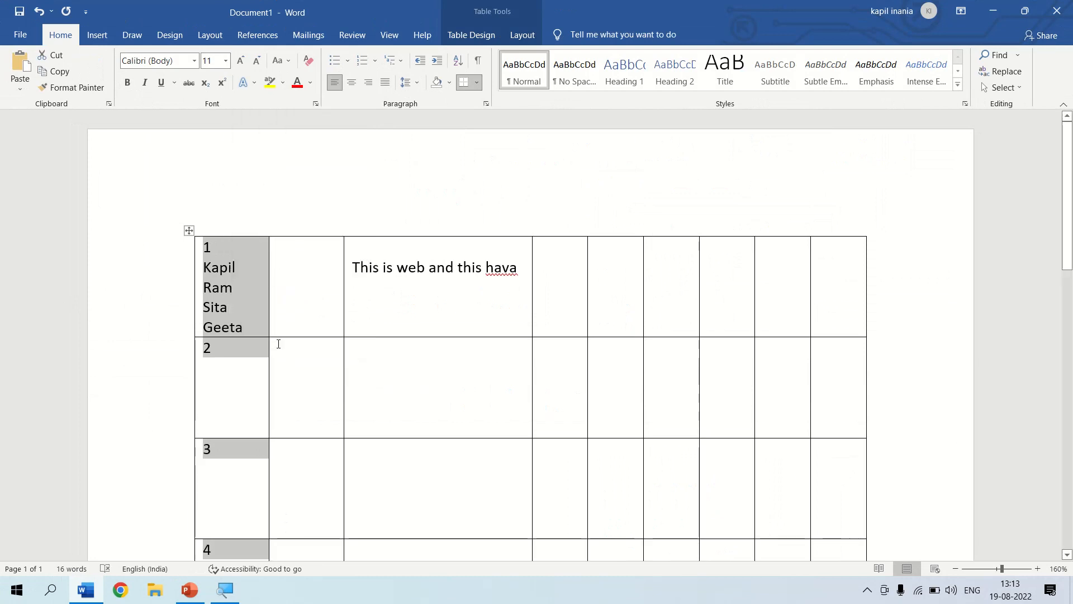
pyautogui.moveTo(1067, 269); pyautogui.dragTo(1069, 239)
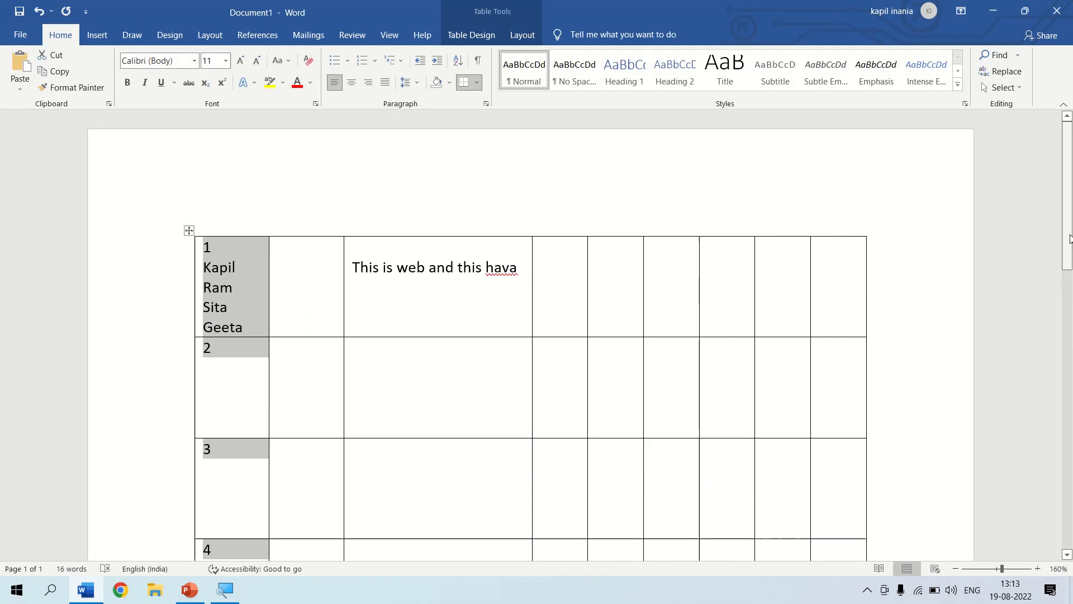